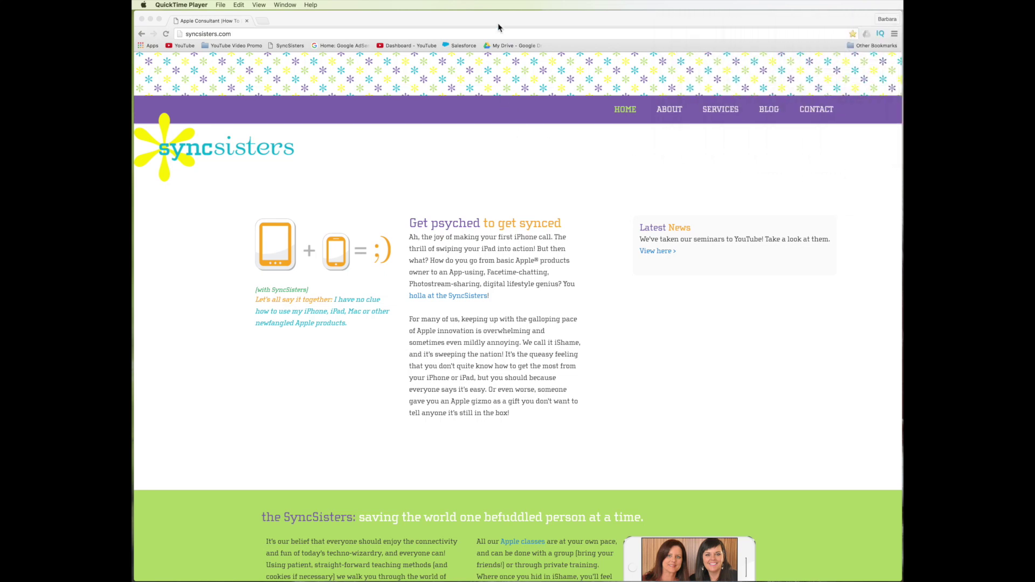
Go to Google Drive, open YouTube Video Outlines > Sheets Advanced, and select the 4th grade English spreadsheet.
click(382, 35)
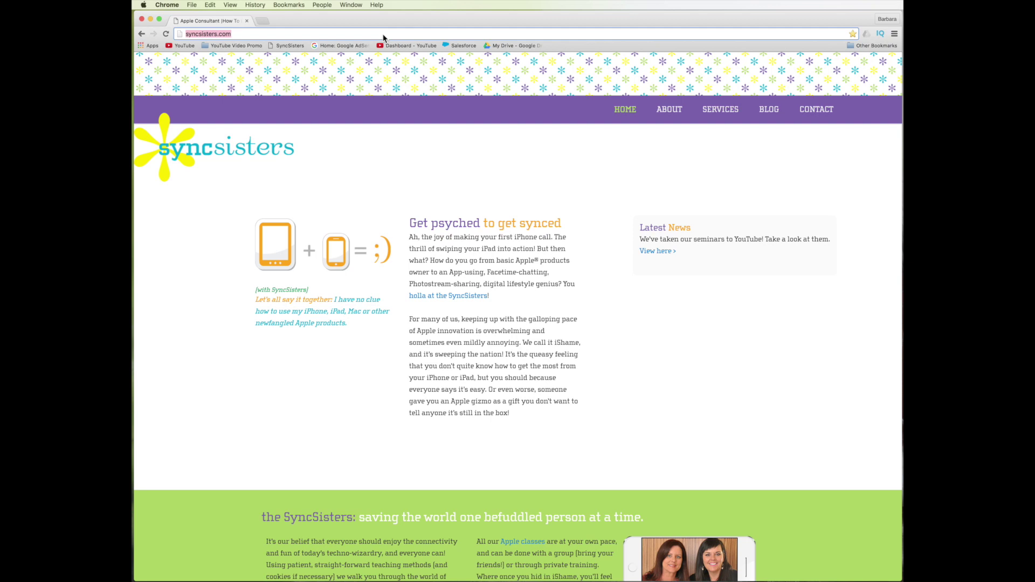
text(drive.google)
key(Return)
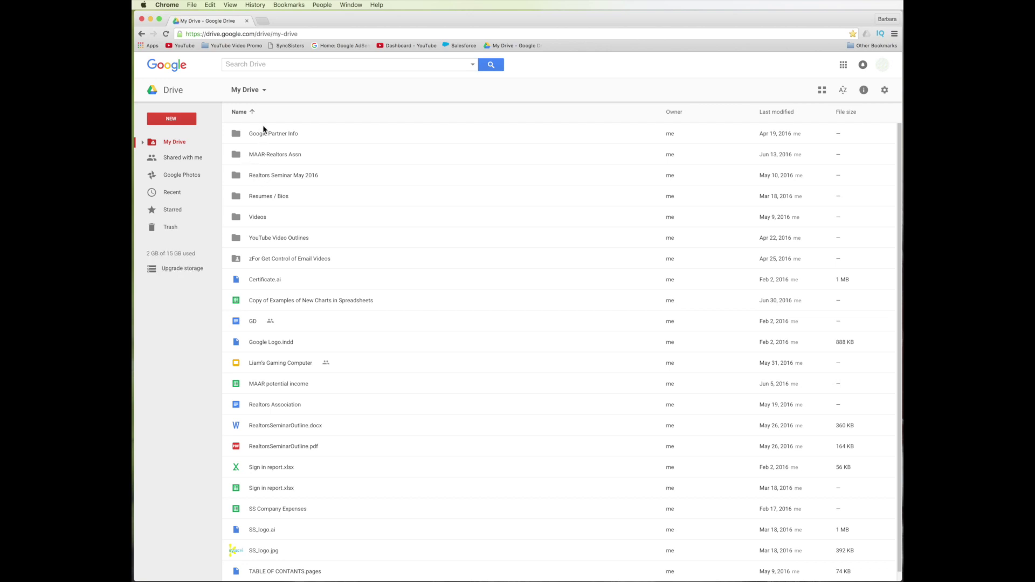
click(272, 239)
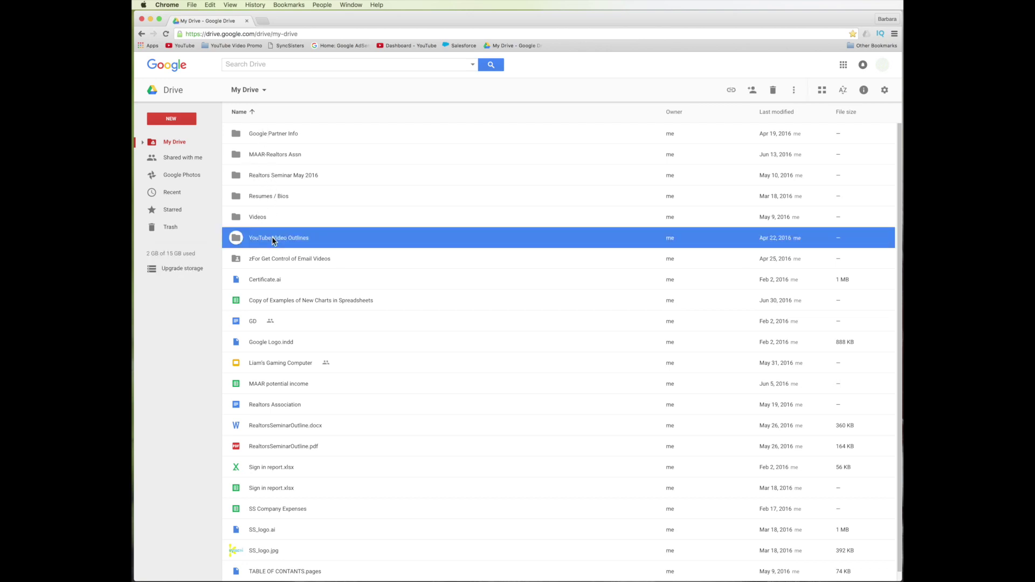
double_click(271, 240)
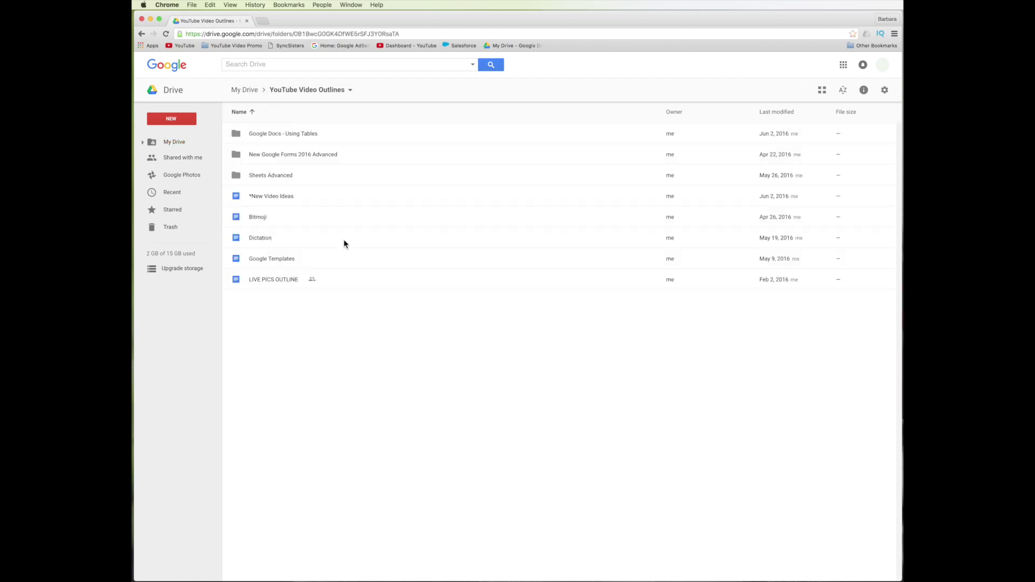
double_click(284, 174)
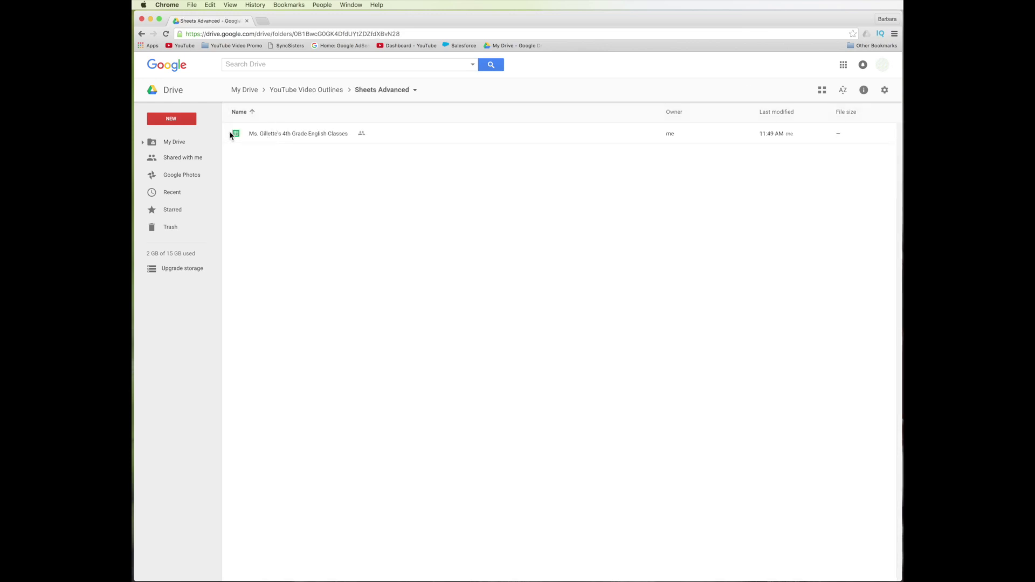
click(318, 136)
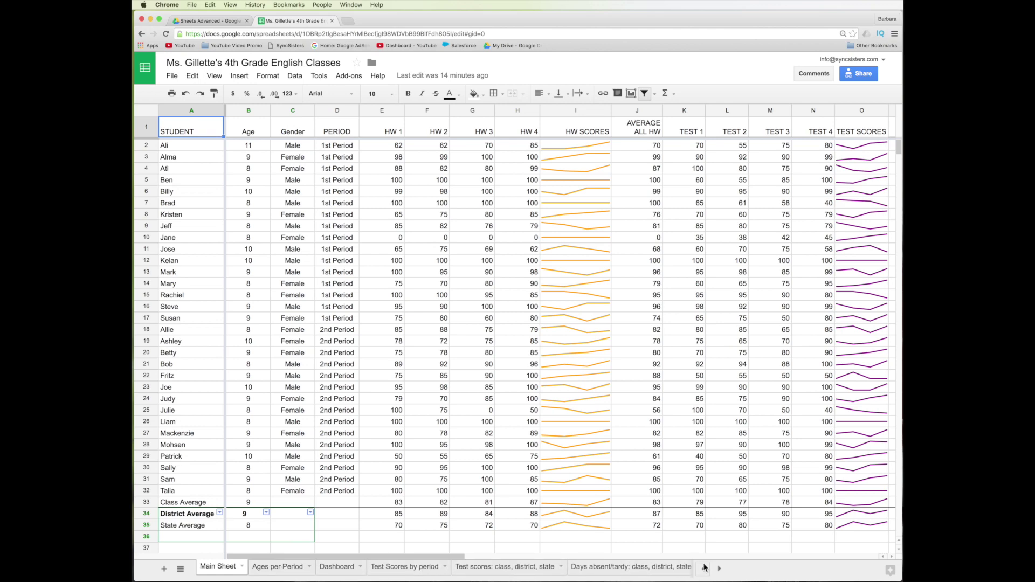
Browse the Ages per Period, Test Scores by period and Test scores tabs, ending on Days absent/tardy.
click(293, 569)
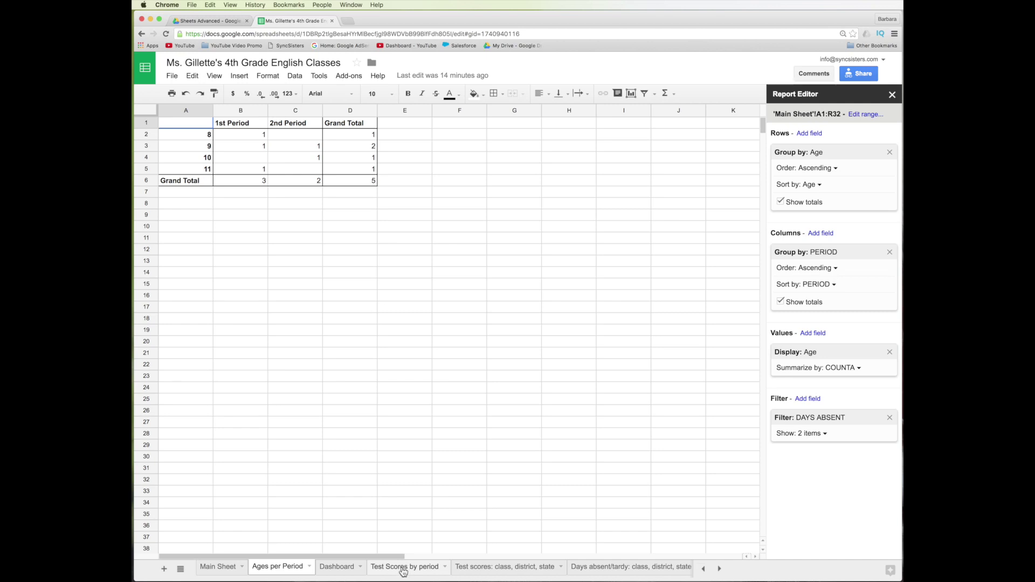
click(403, 569)
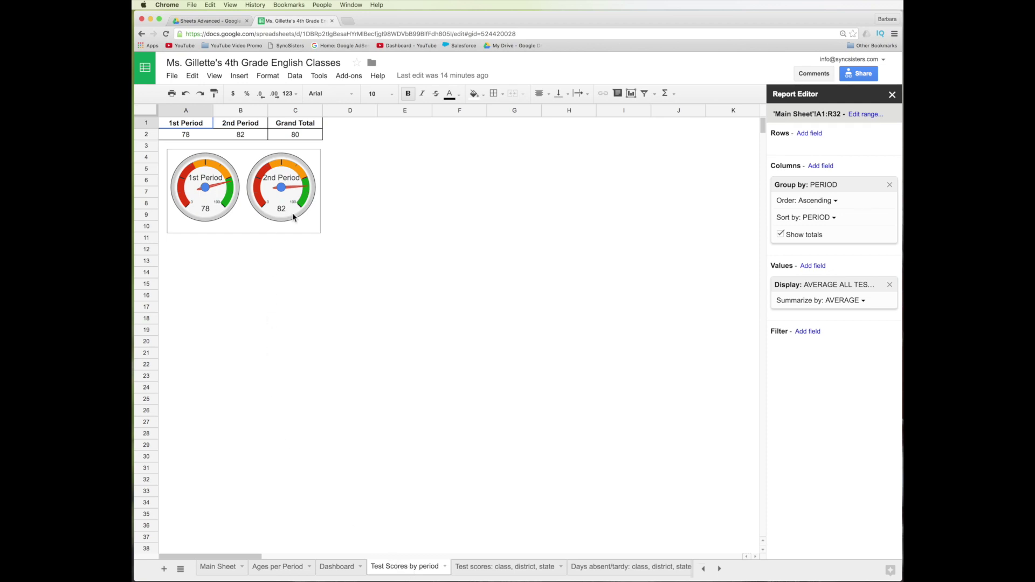
click(494, 569)
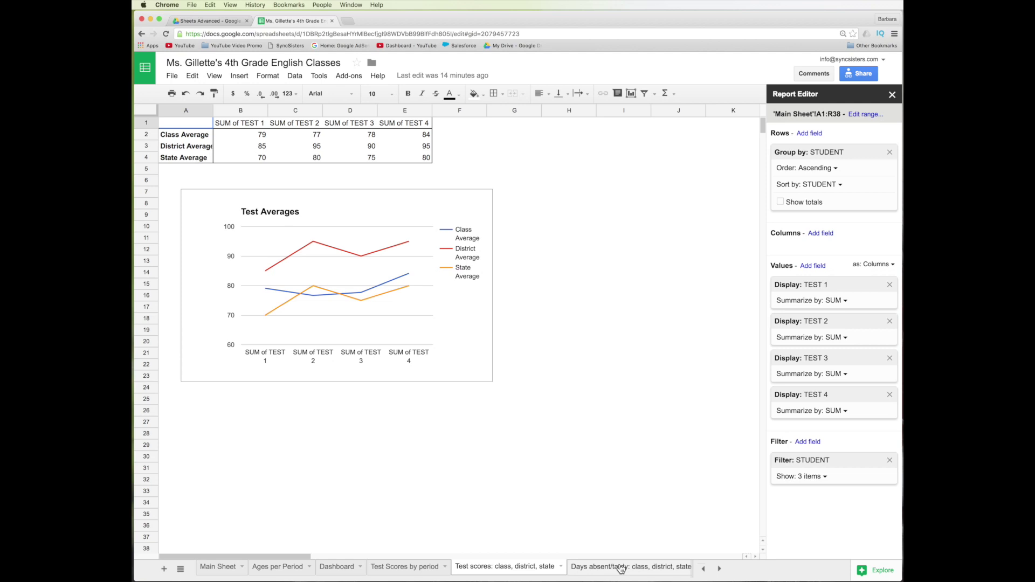
click(621, 569)
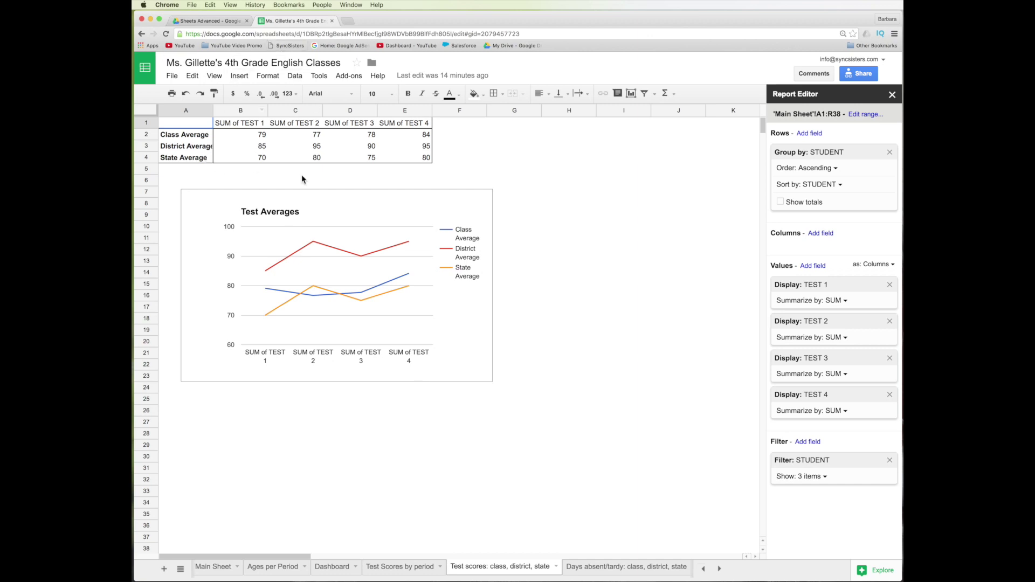
click(624, 569)
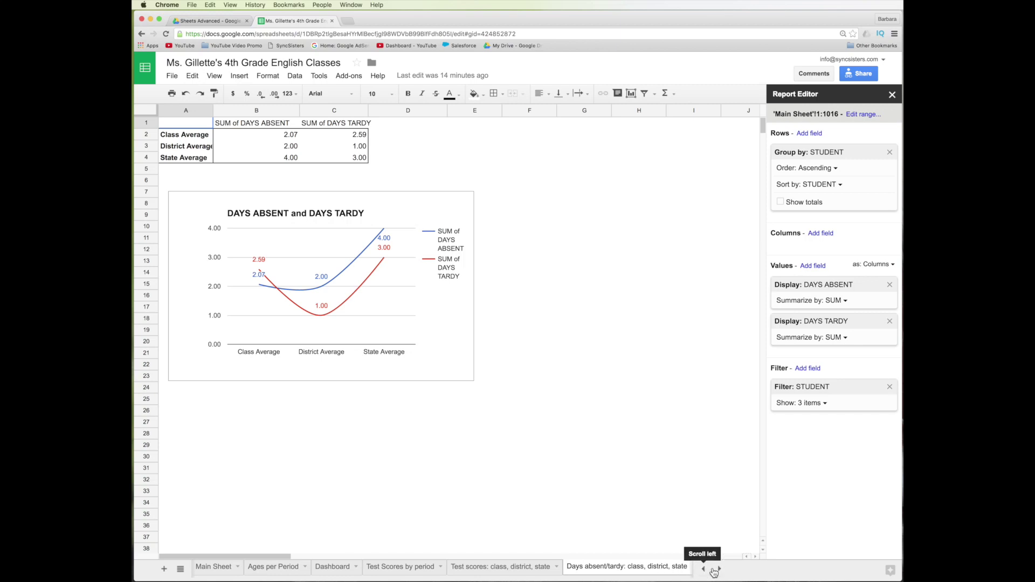
click(719, 570)
click(719, 570)
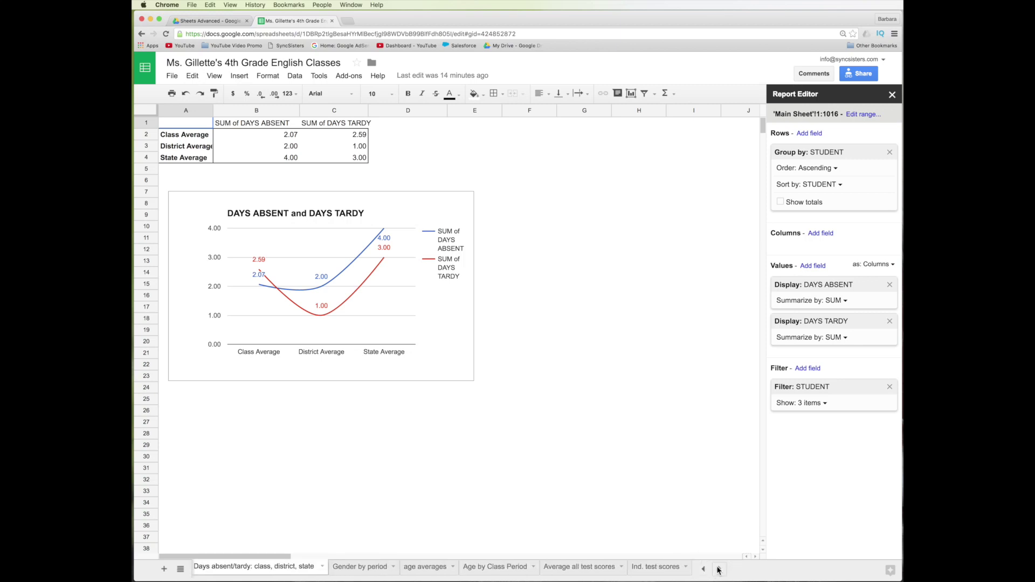
Look through the Average all test scores, Ind. test scores and age chart tabs, then return to Main Sheet.
click(606, 570)
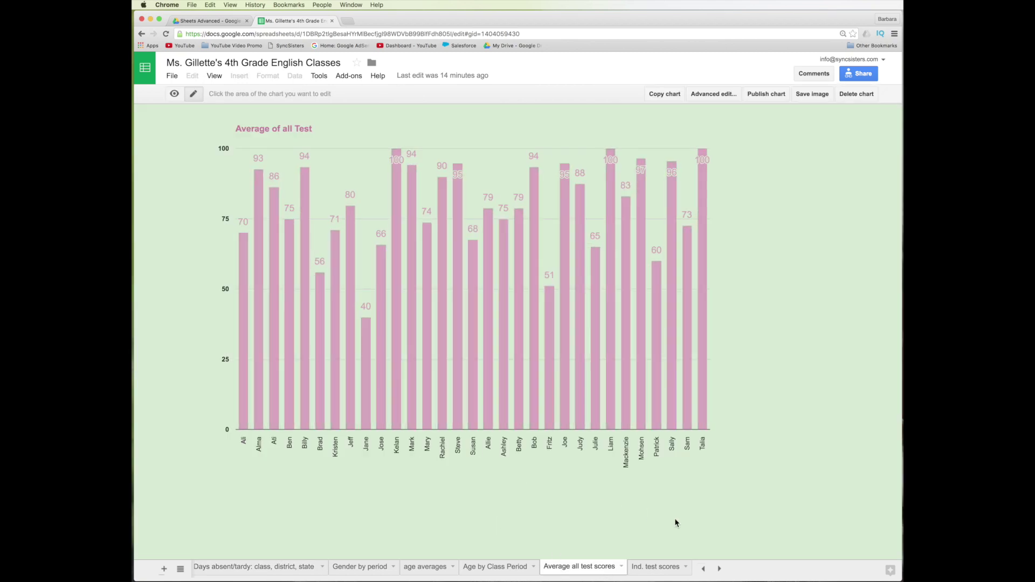
click(659, 570)
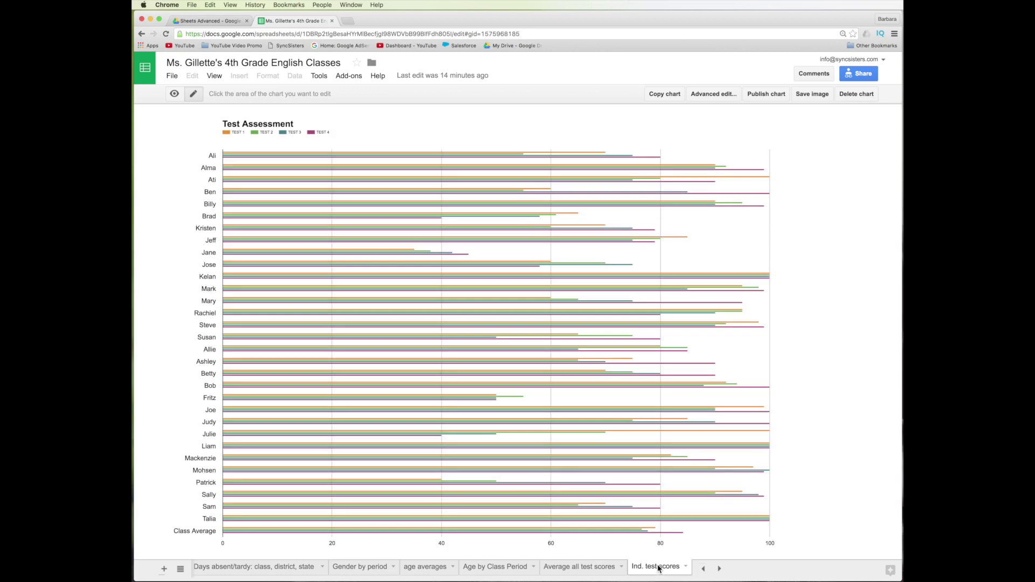
click(521, 567)
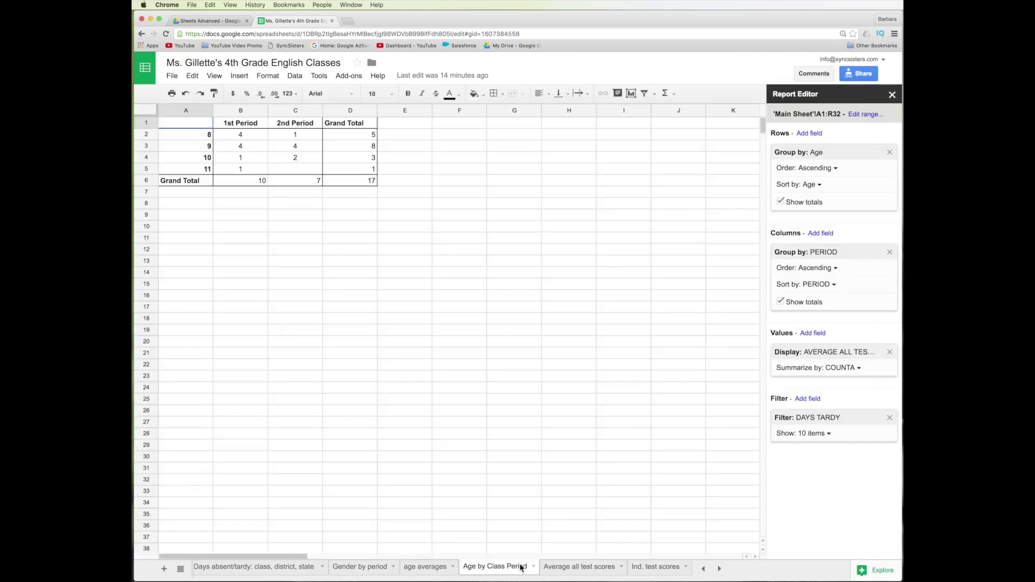
click(413, 569)
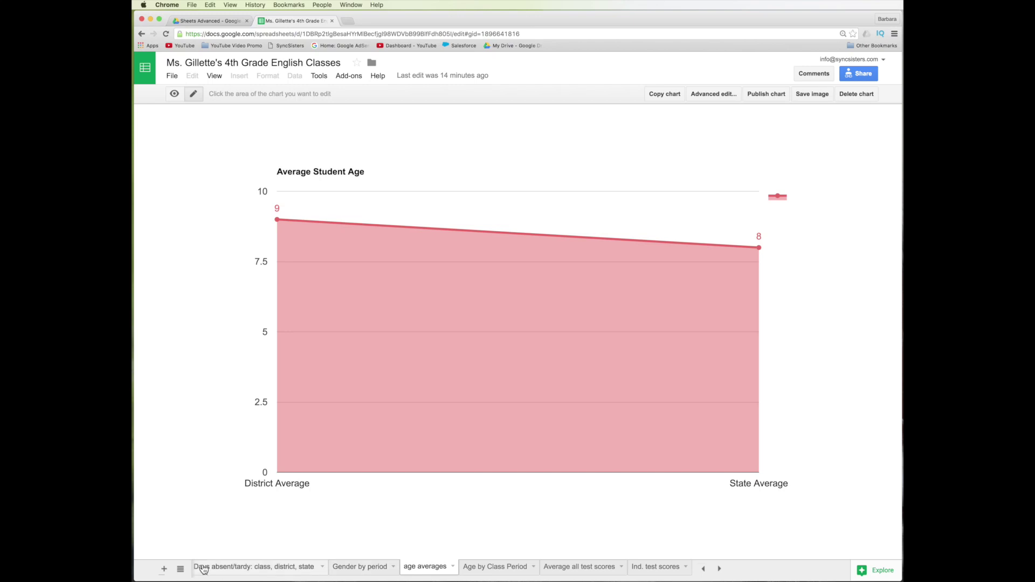
click(702, 569)
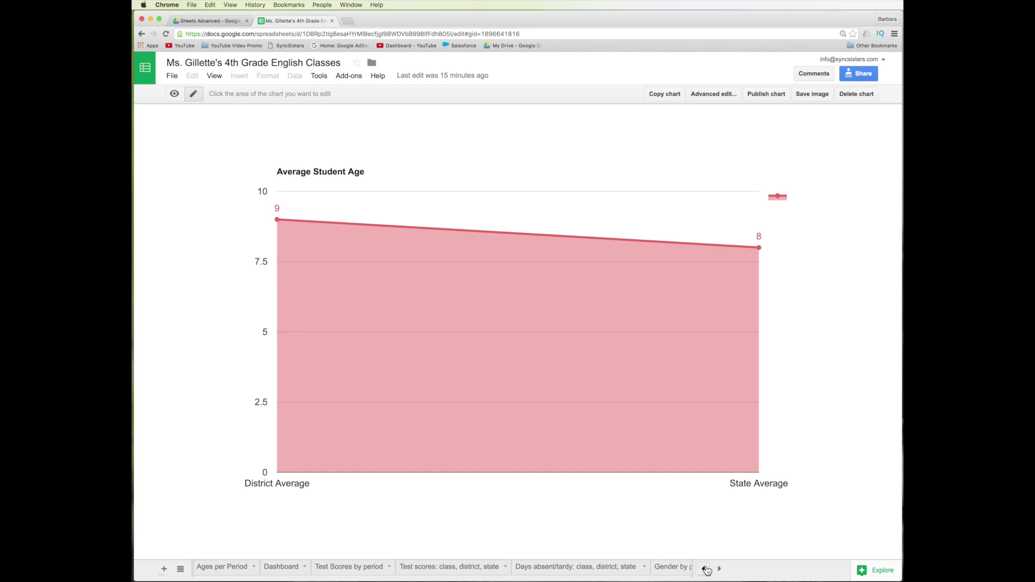
click(705, 569)
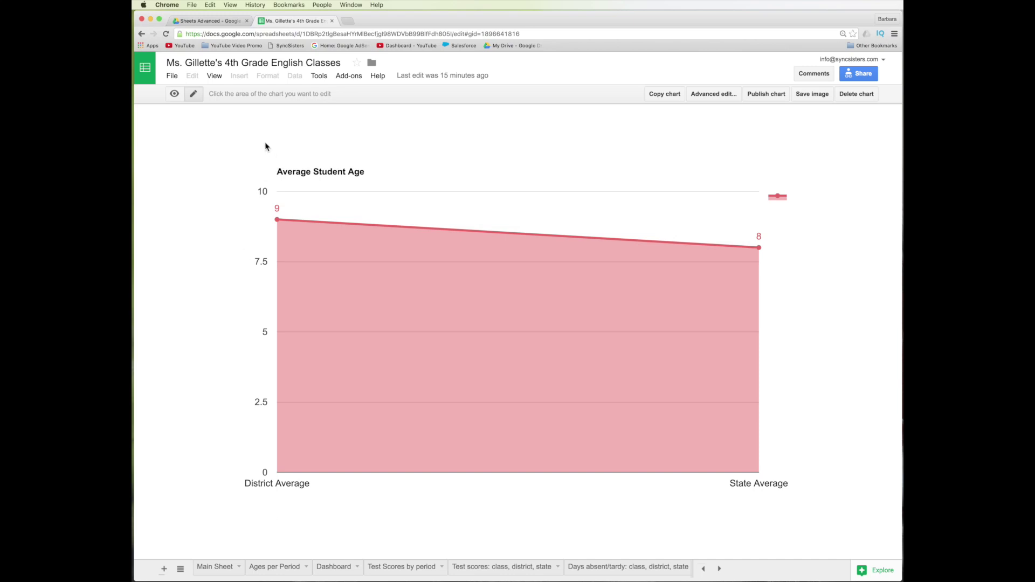
click(215, 573)
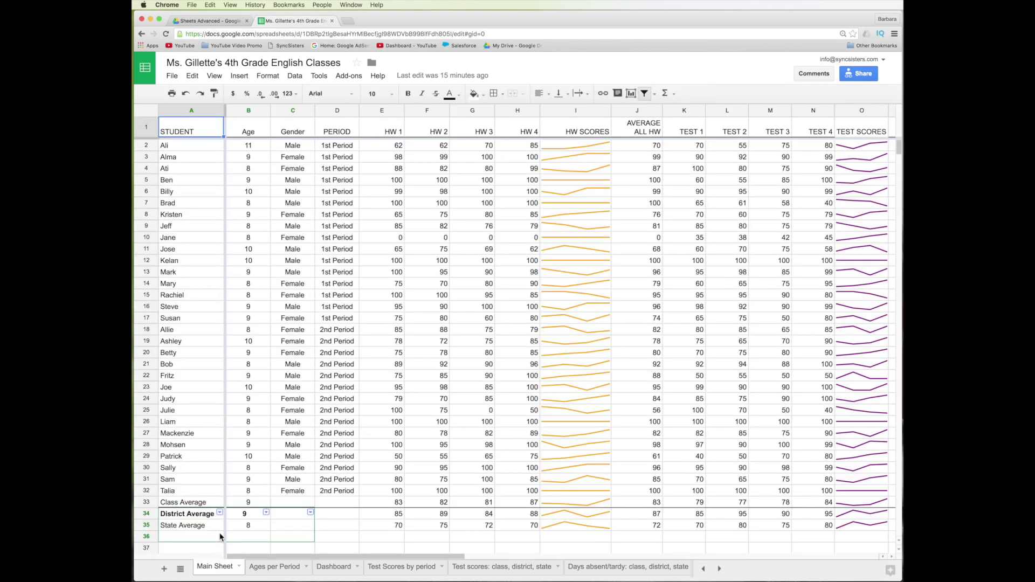
click(172, 77)
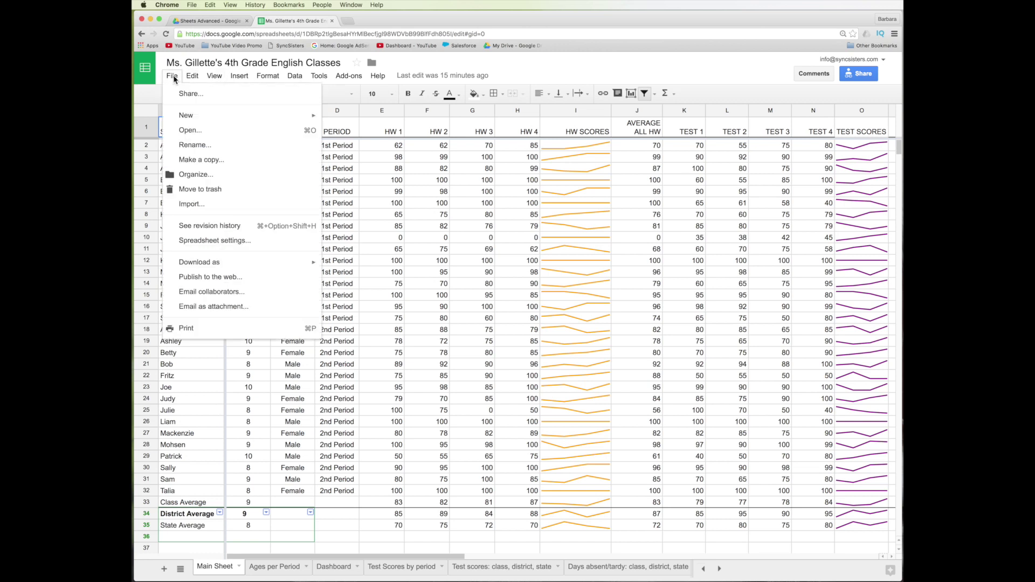
Add a new sheet after Main Sheet and rename it 'Dashboard 2'.
click(174, 79)
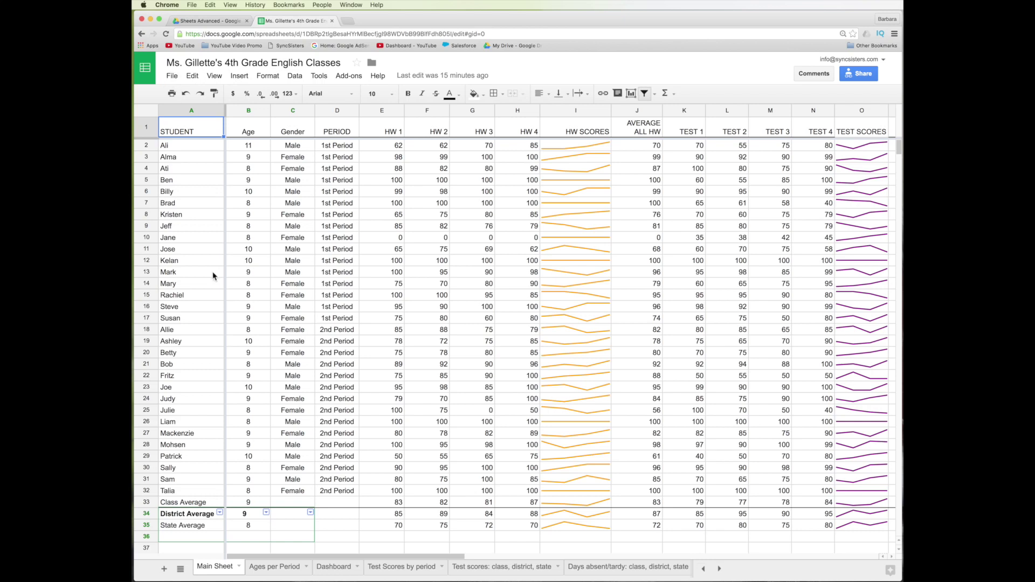
click(164, 570)
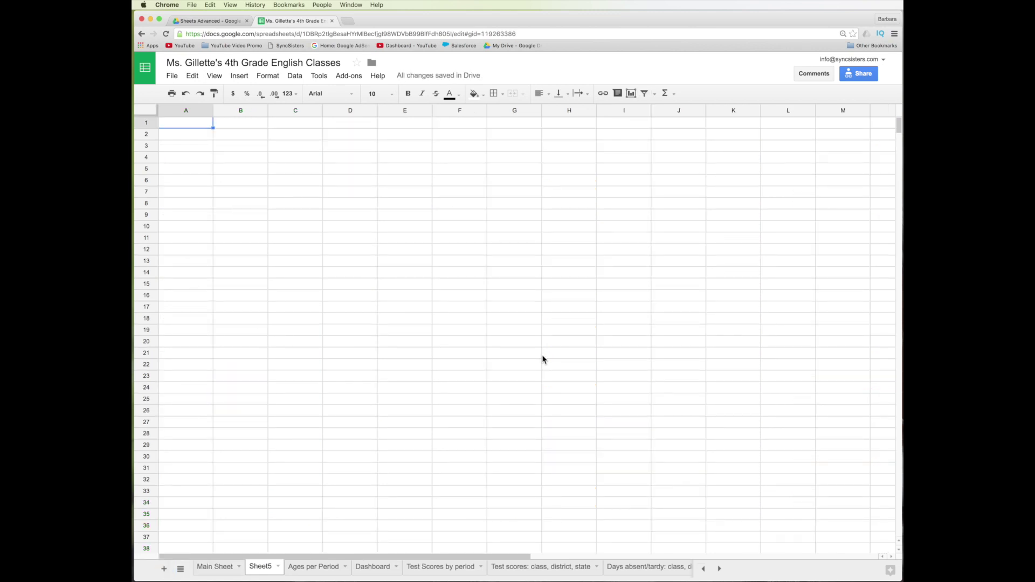
double_click(268, 570)
text(Dashboard F)
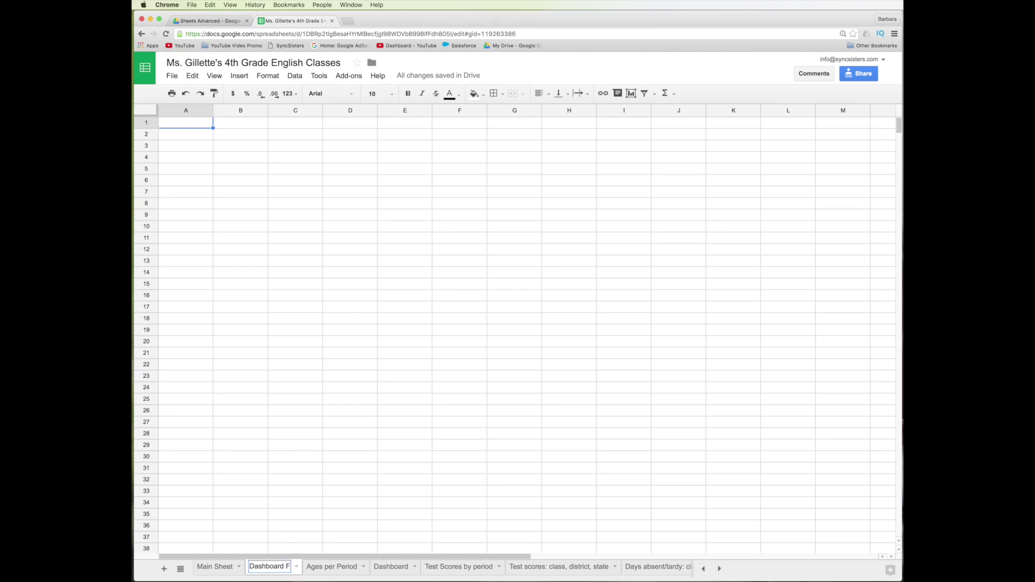
key(BackSpace)
text(2)
key(Return)
click(213, 75)
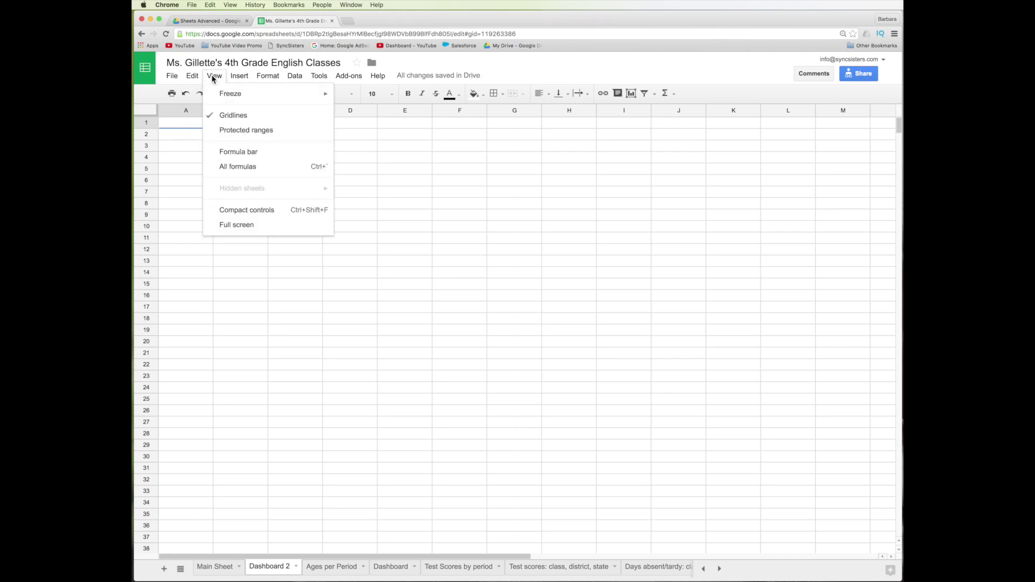
click(217, 120)
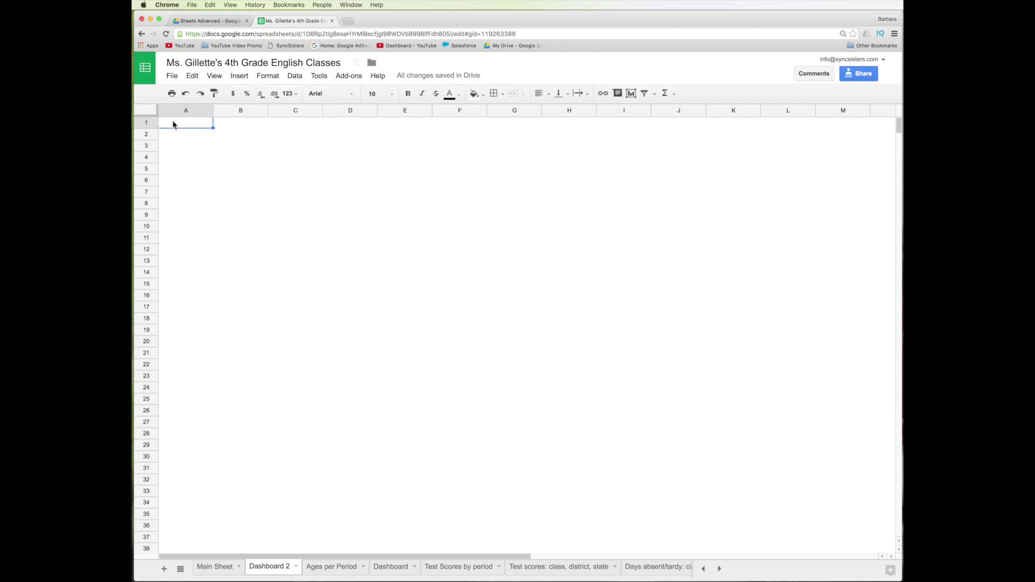
click(144, 114)
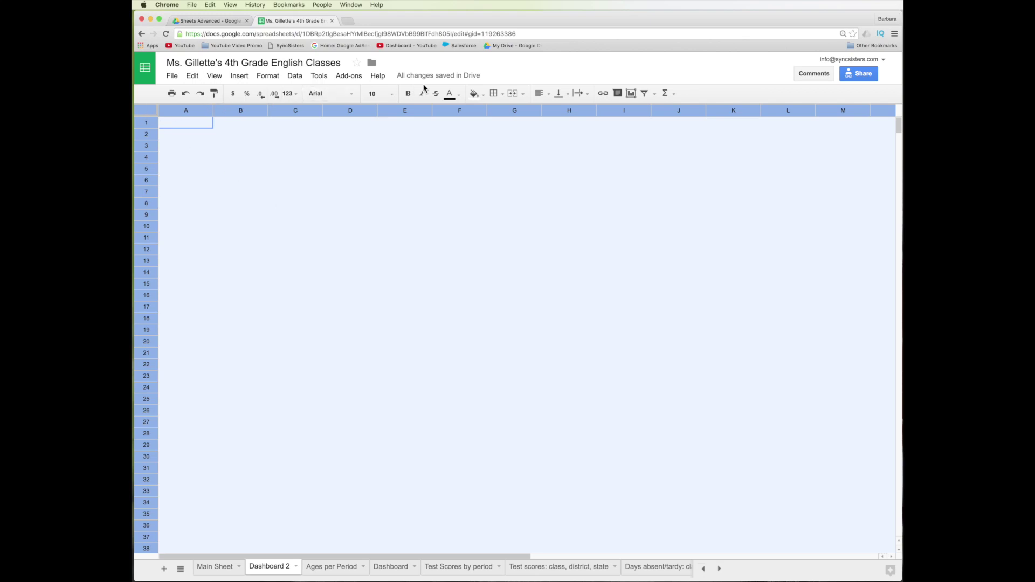
click(480, 95)
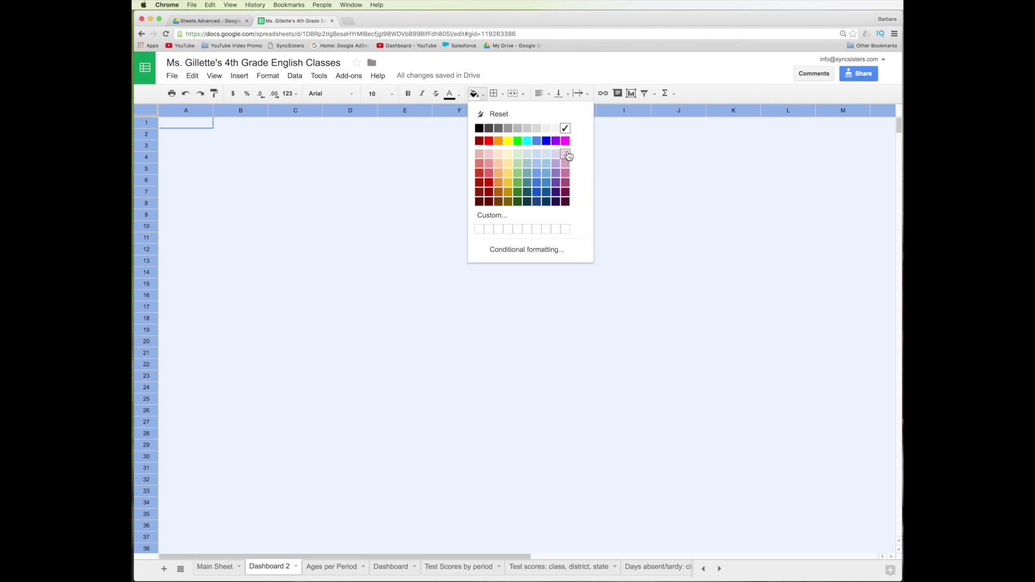
click(566, 154)
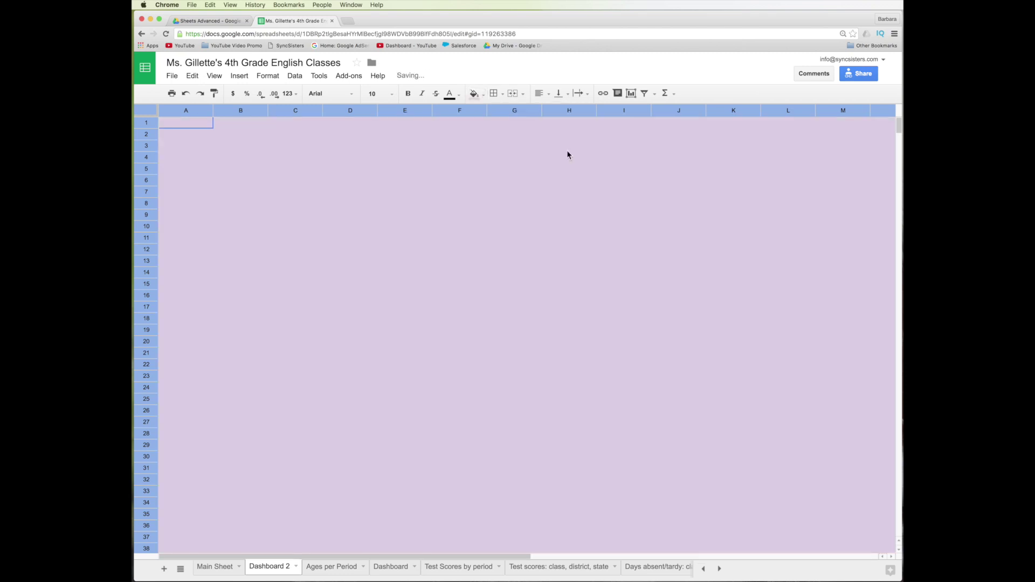
click(364, 296)
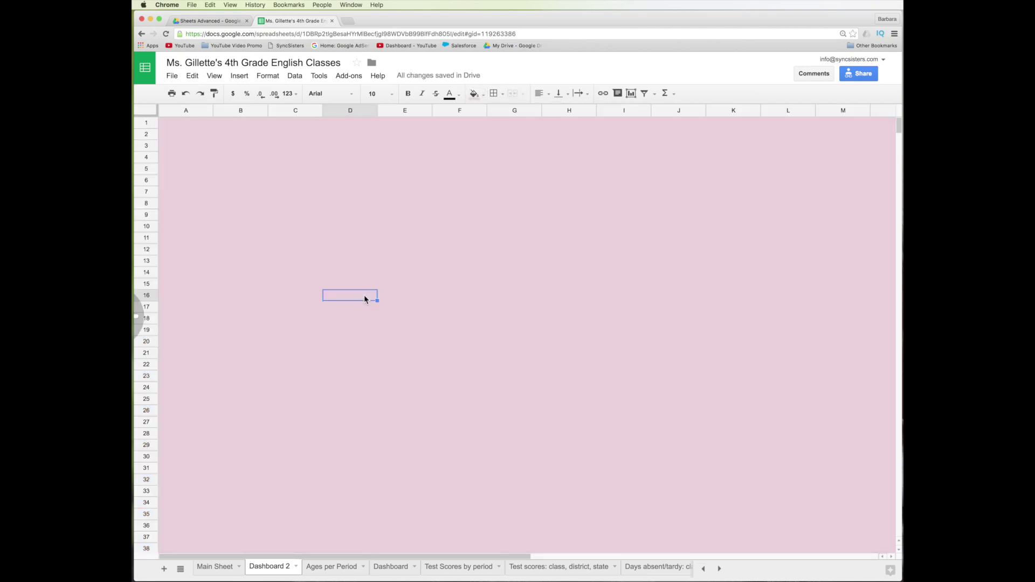
click(342, 181)
click(347, 238)
click(460, 205)
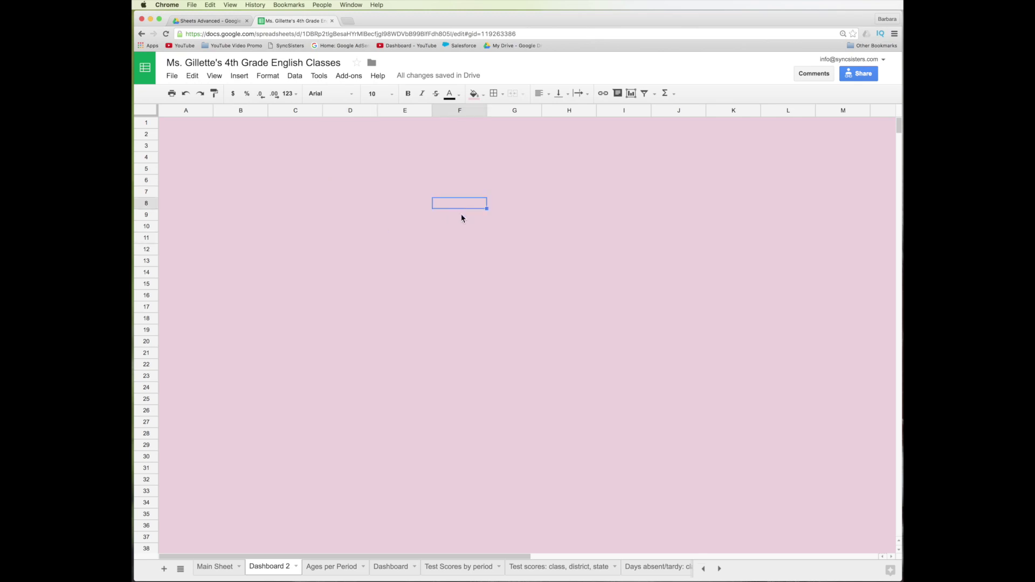
click(478, 286)
click(430, 377)
click(569, 366)
click(603, 221)
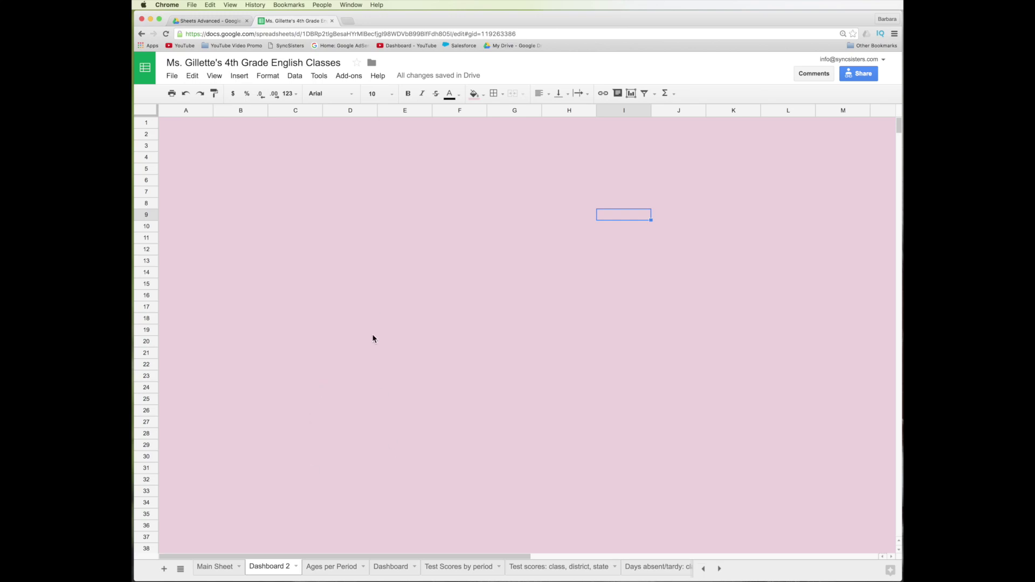
click(192, 135)
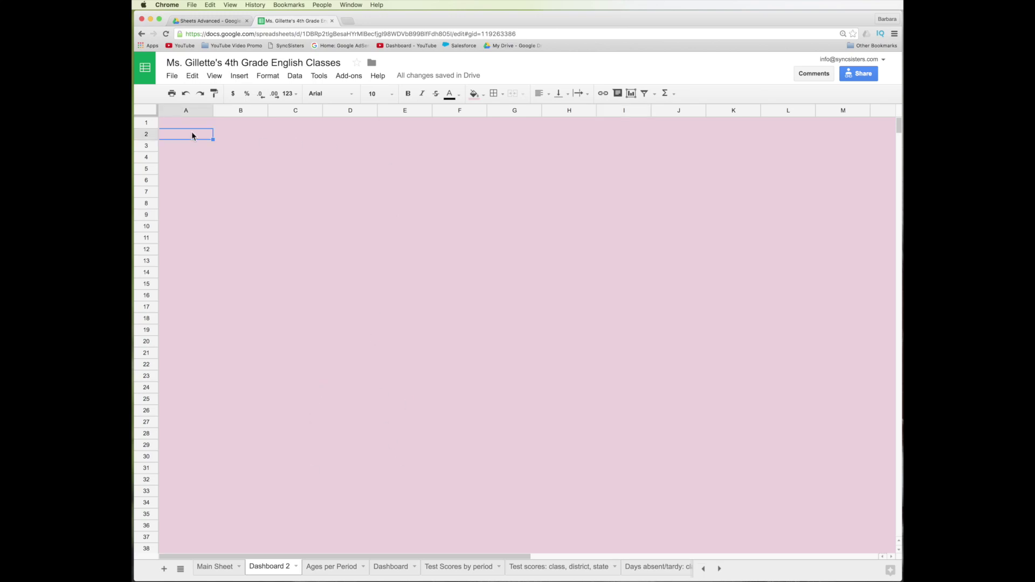
Take the Test Assessment bar chart from Ind. test scores over to the Dashboard 2 sheet.
click(348, 568)
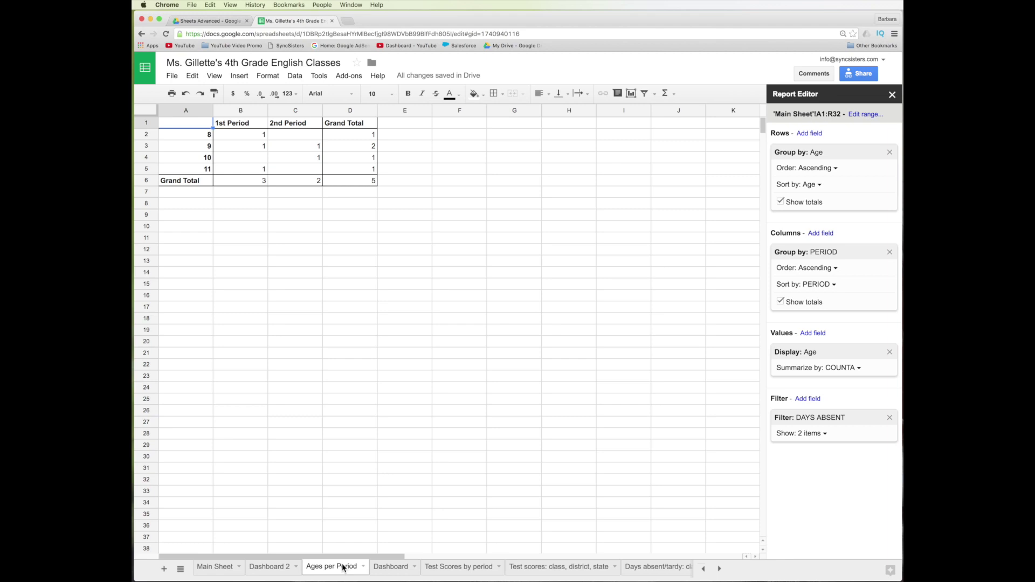
click(718, 571)
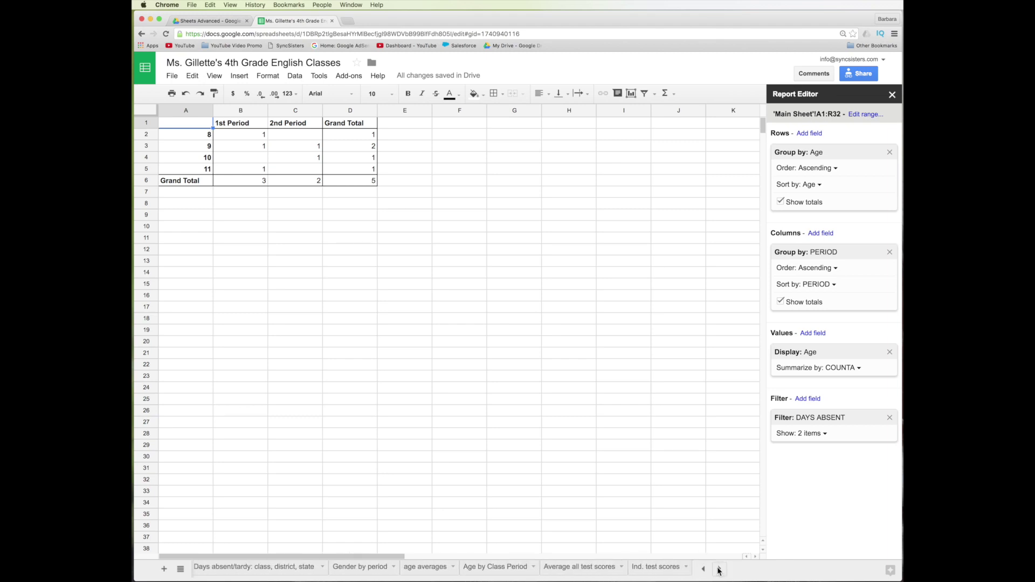
click(667, 569)
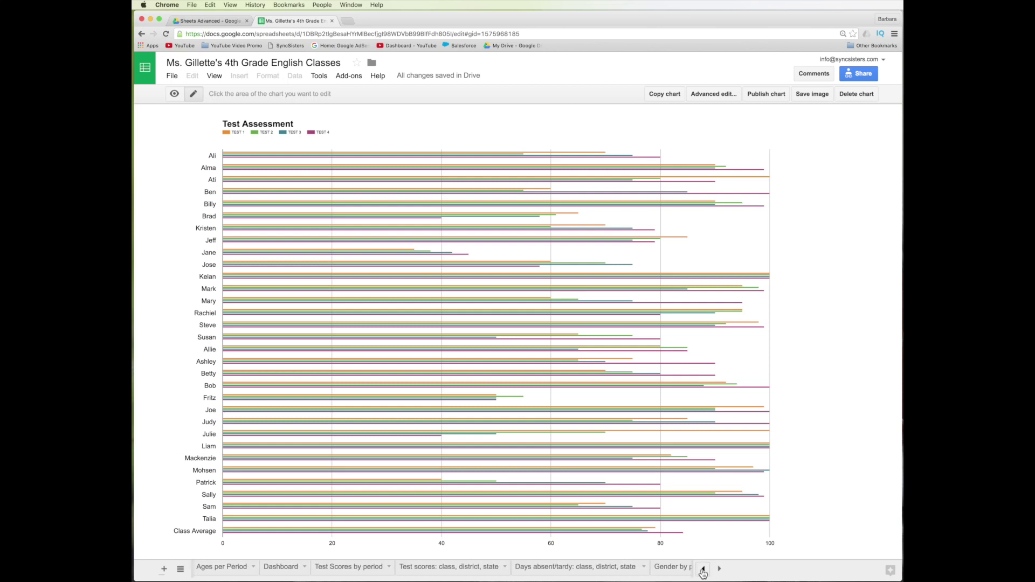
click(703, 569)
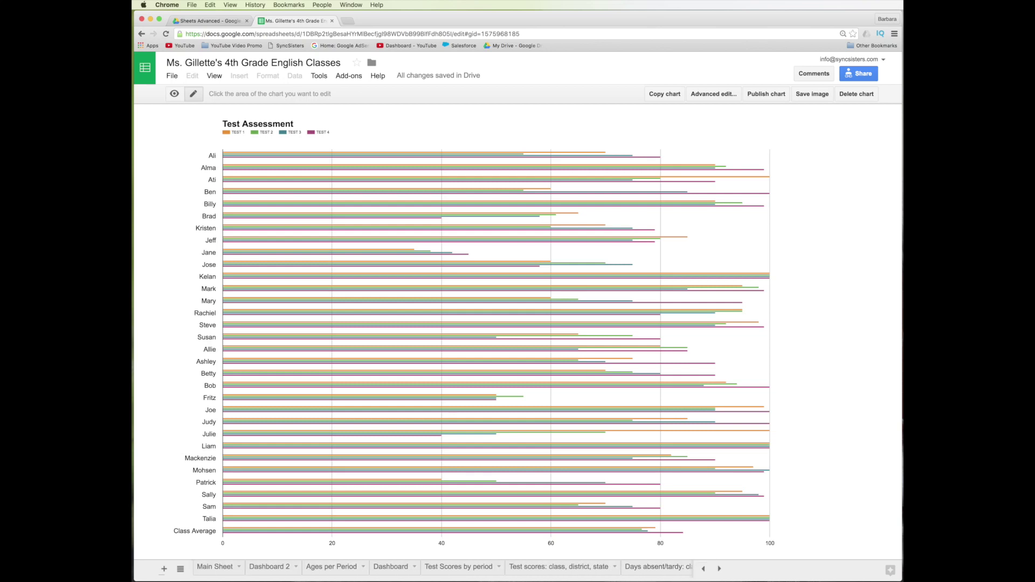
click(272, 567)
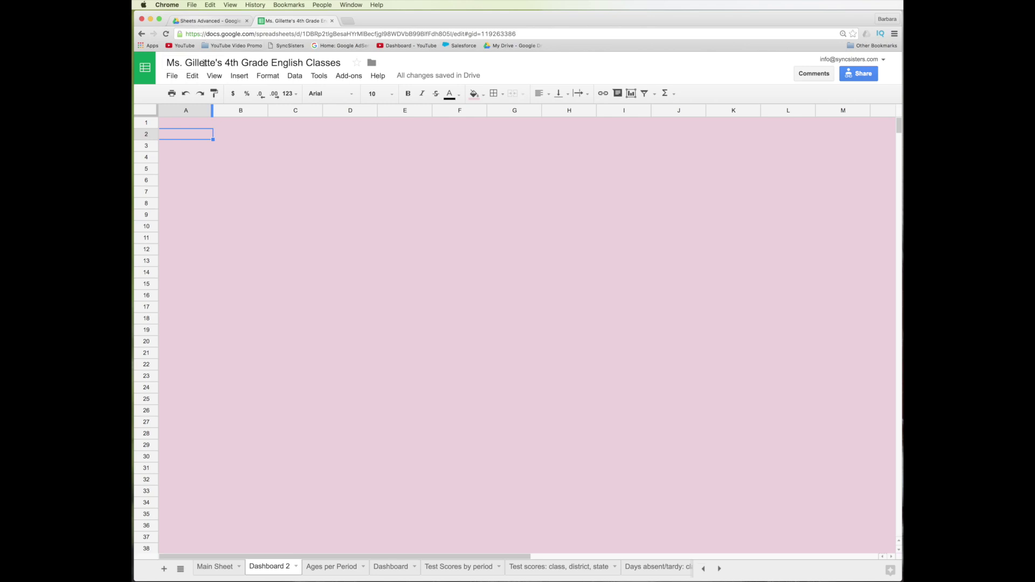
click(192, 75)
Paste the Test Assessment chart into Dashboard 2, stretch it taller to list every student, and narrow it.
click(205, 158)
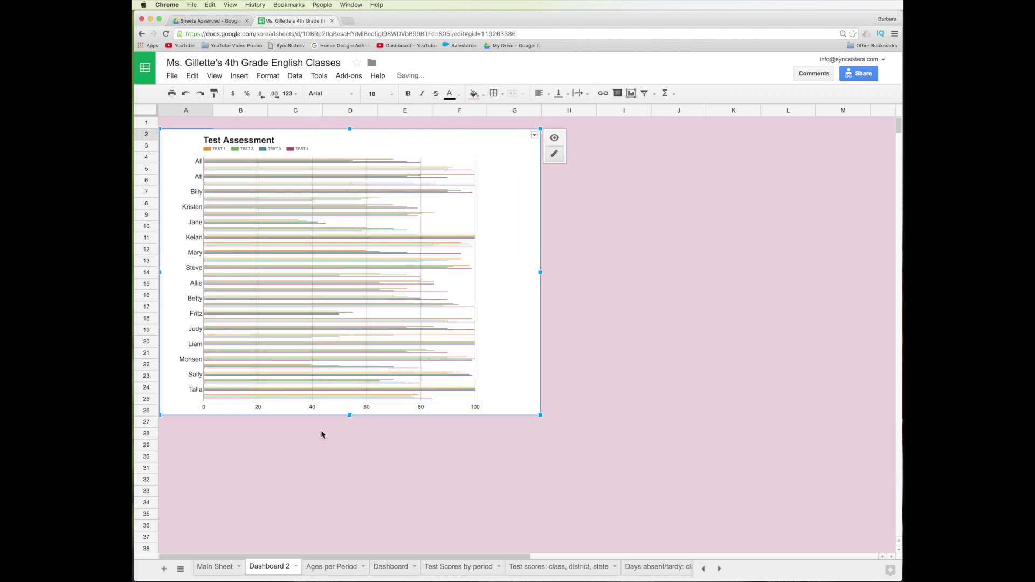
drag(349, 415, 378, 551)
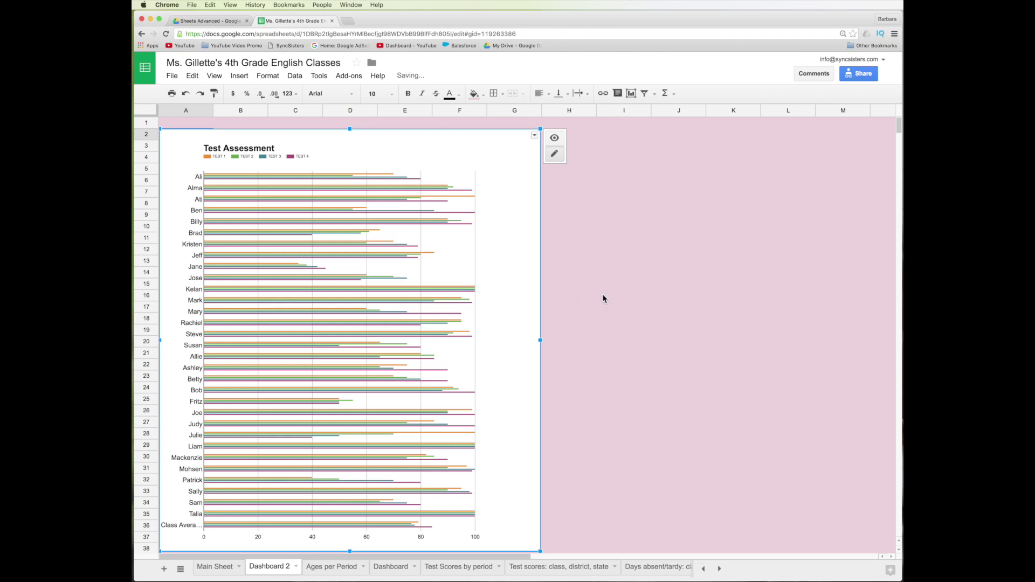
drag(541, 341, 429, 336)
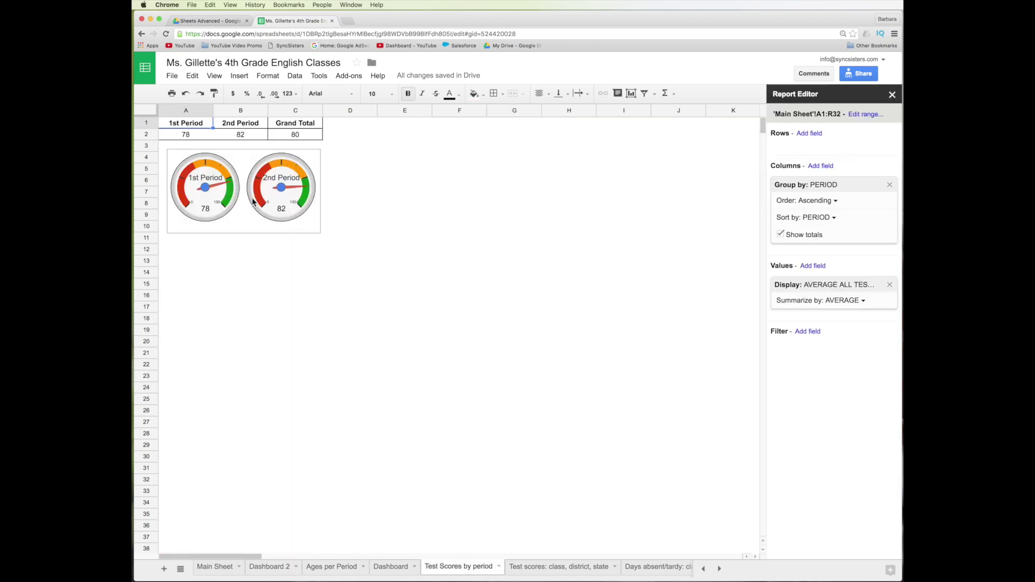
Copy the 1st and 2nd Period gauge chart with its chart menu's Copy chart.
click(280, 208)
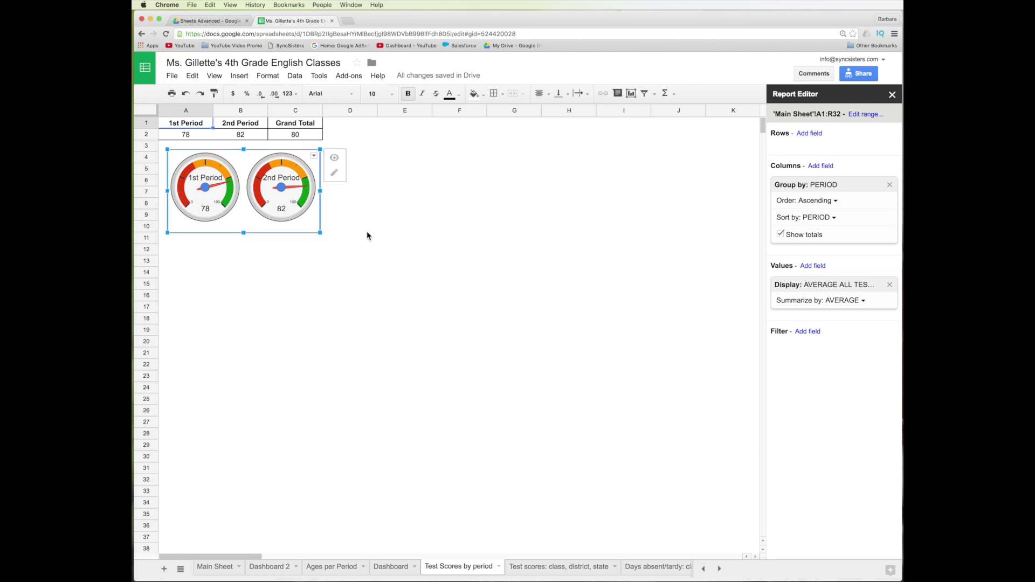
click(314, 156)
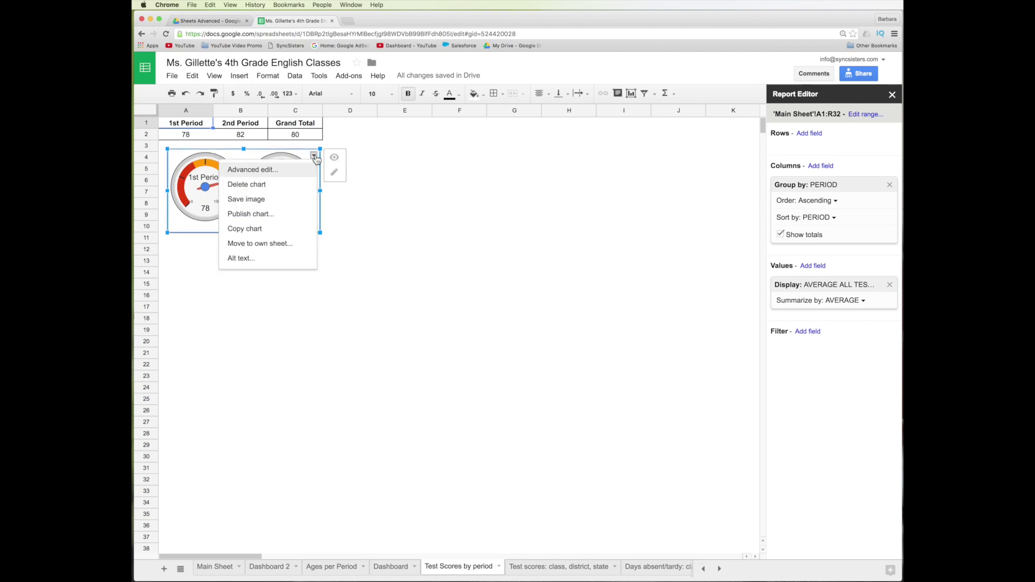
click(251, 231)
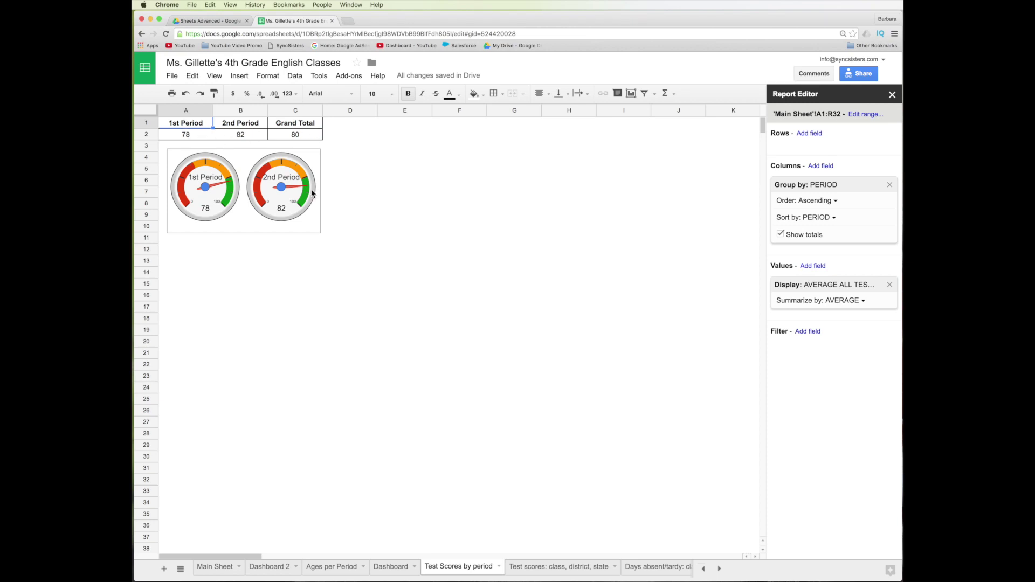
click(302, 158)
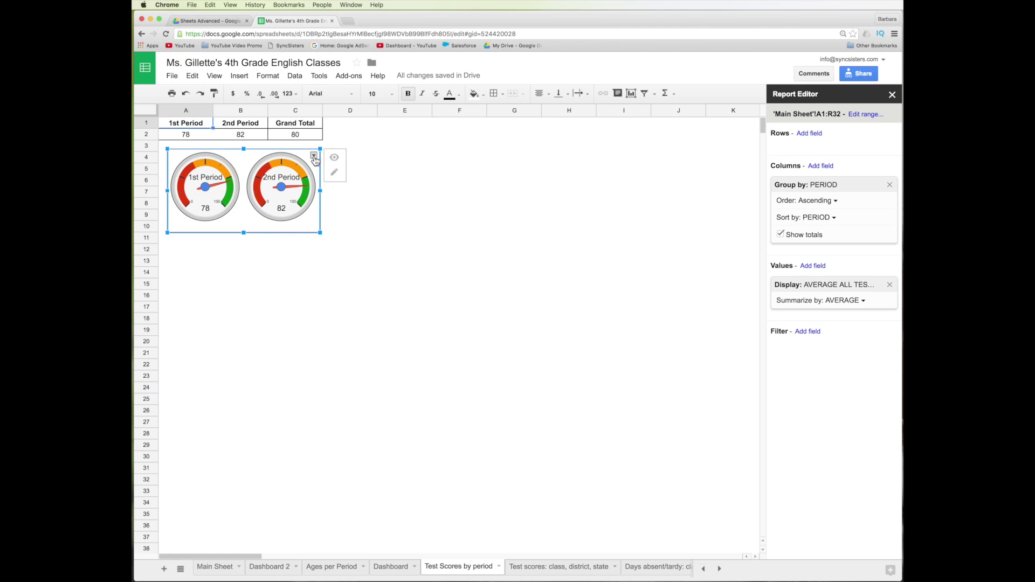
key(Escape)
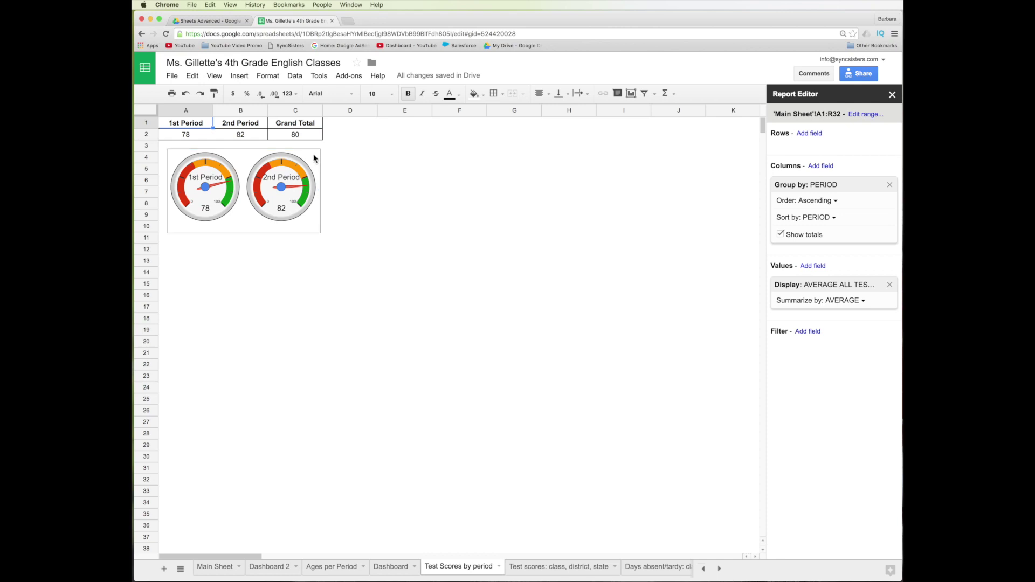
click(312, 158)
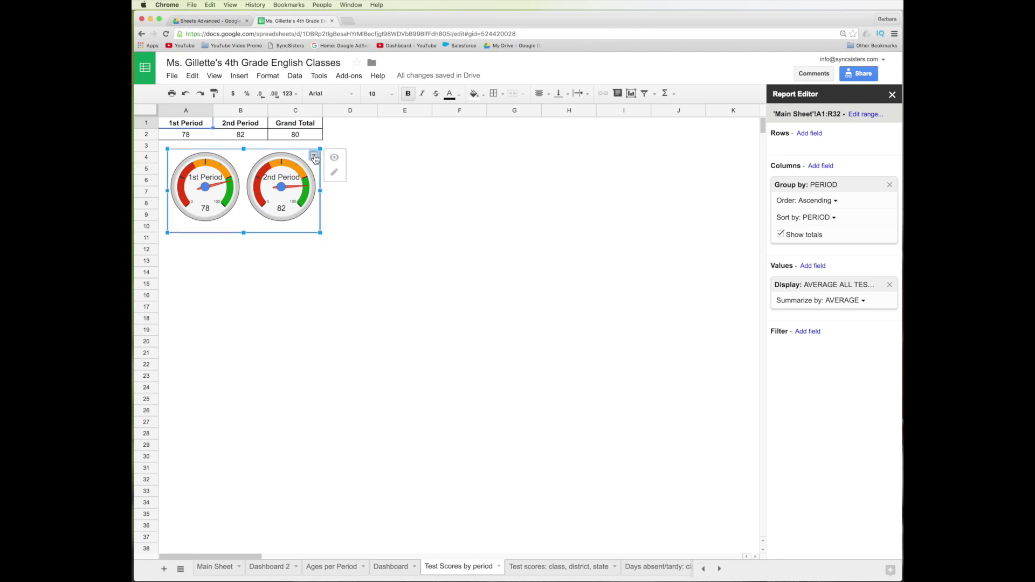
click(314, 156)
click(268, 229)
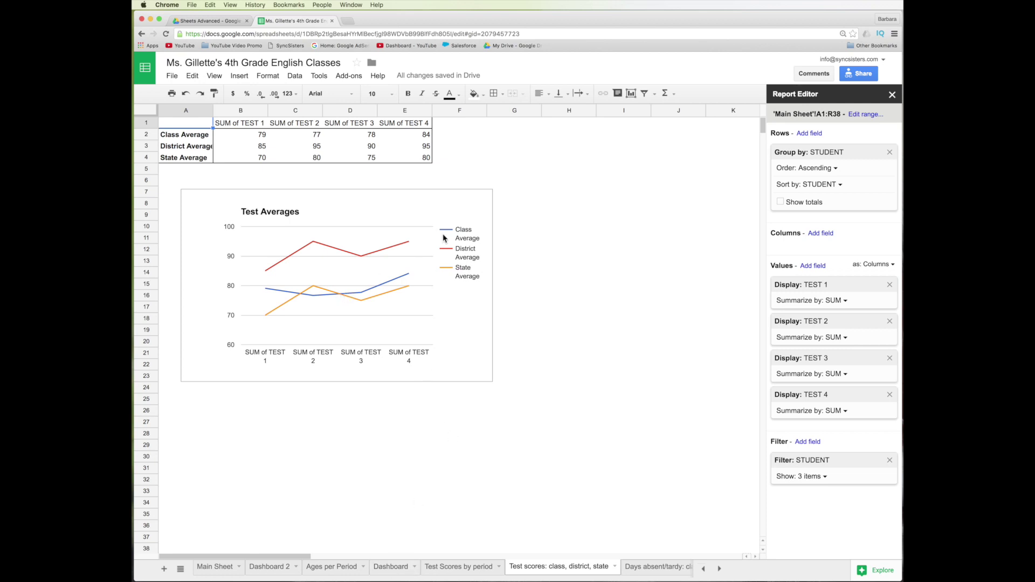
Copy the Test Averages line chart and paste it into Dashboard 2.
click(381, 213)
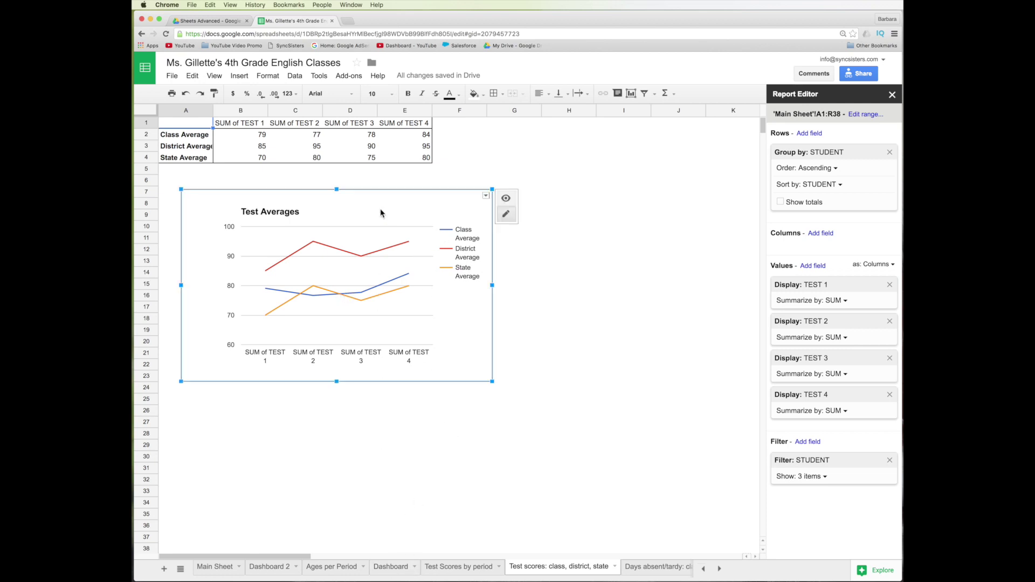
click(486, 196)
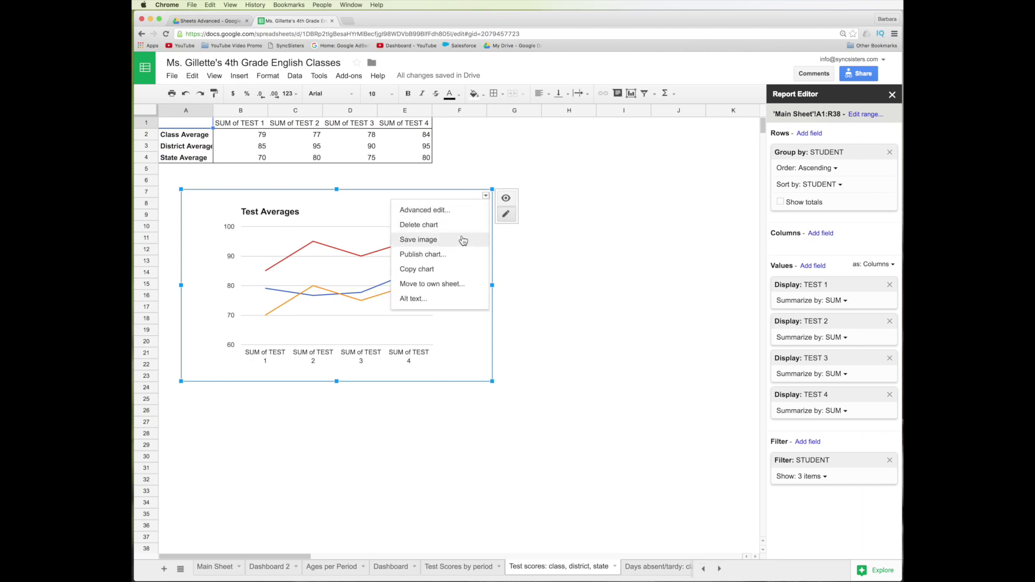
click(433, 270)
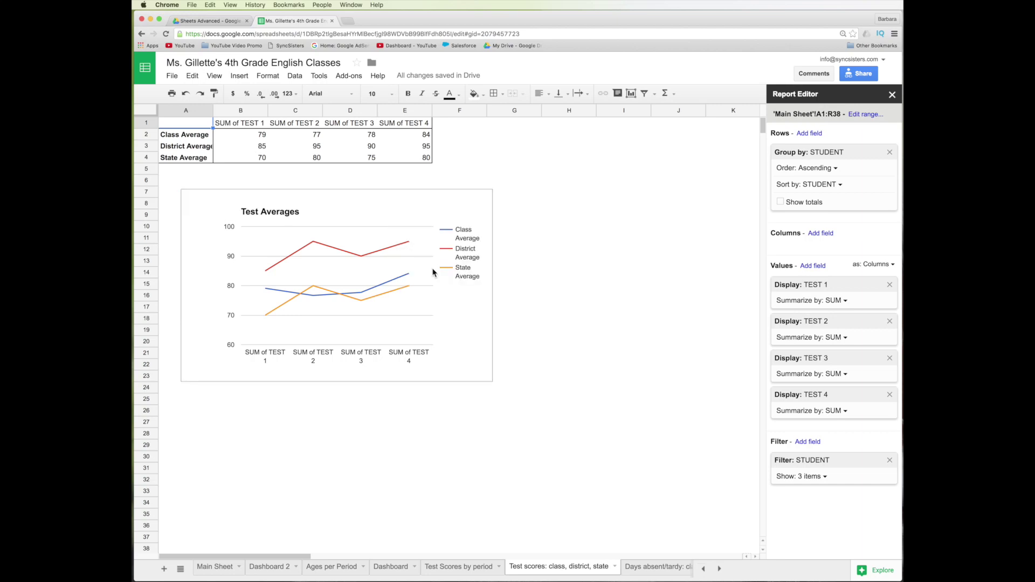
click(267, 566)
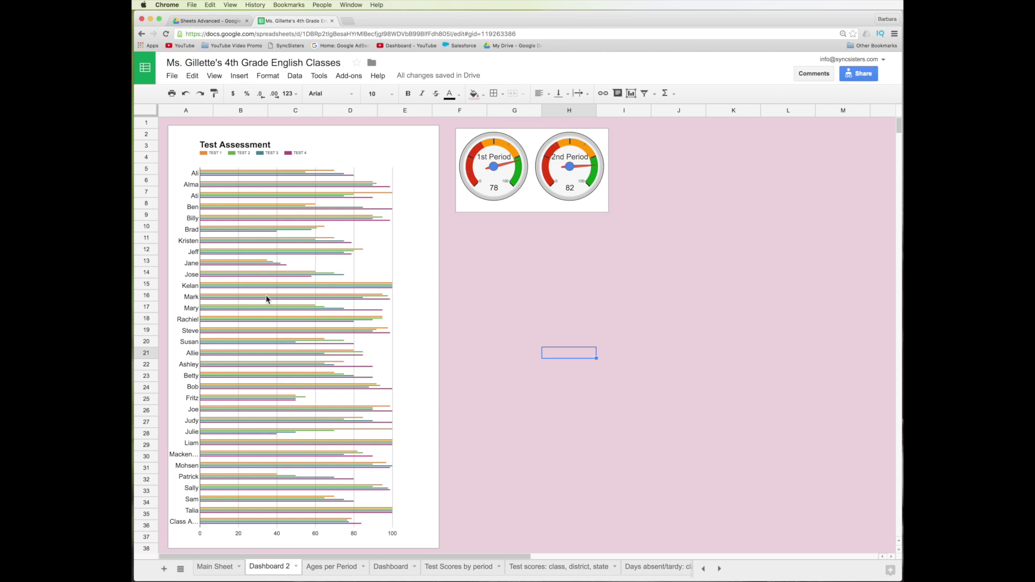
click(193, 76)
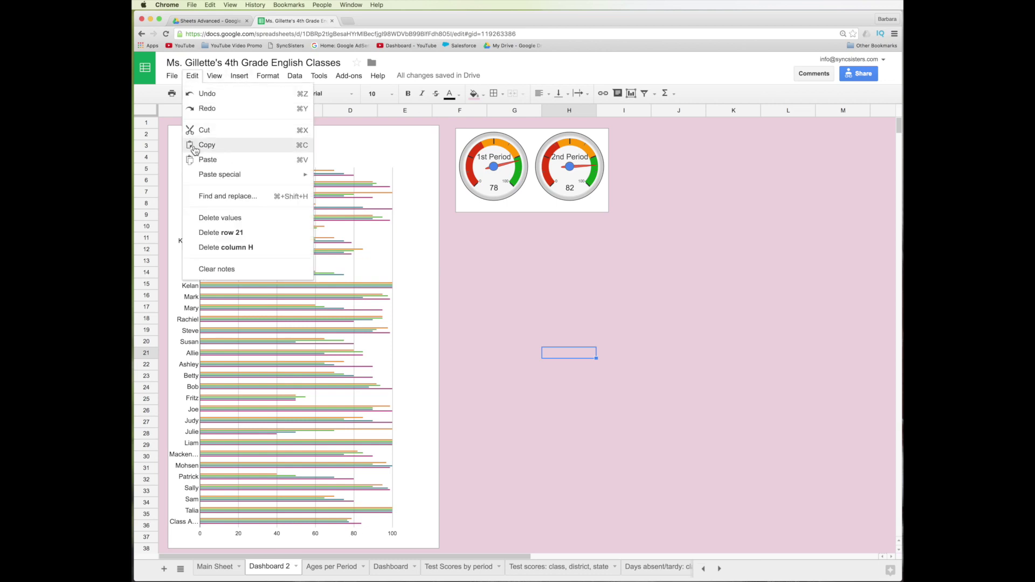
click(197, 160)
Move the Test Averages chart under the gauges and resize it so its legend shows fully.
drag(610, 367, 524, 251)
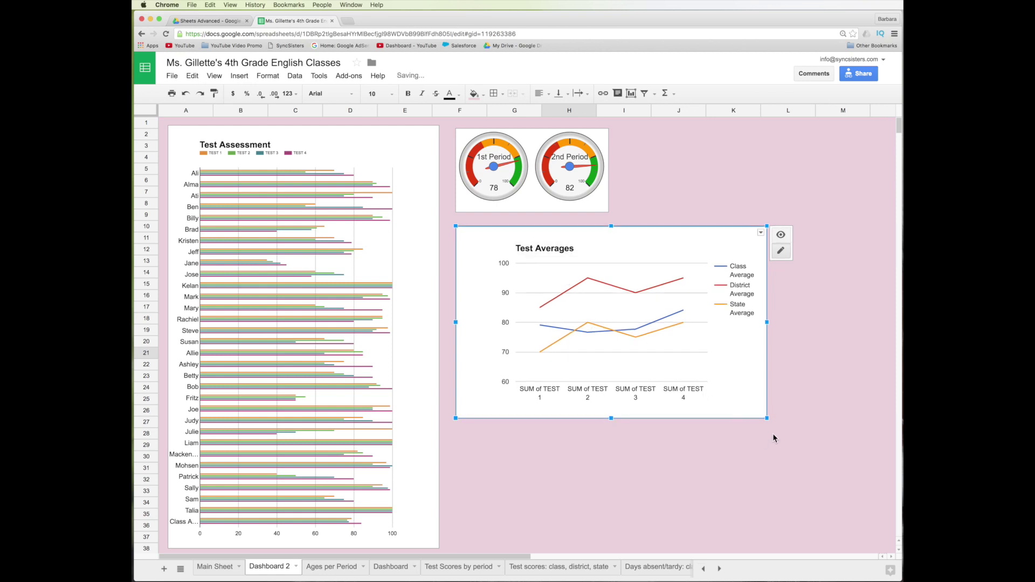
drag(767, 418, 686, 371)
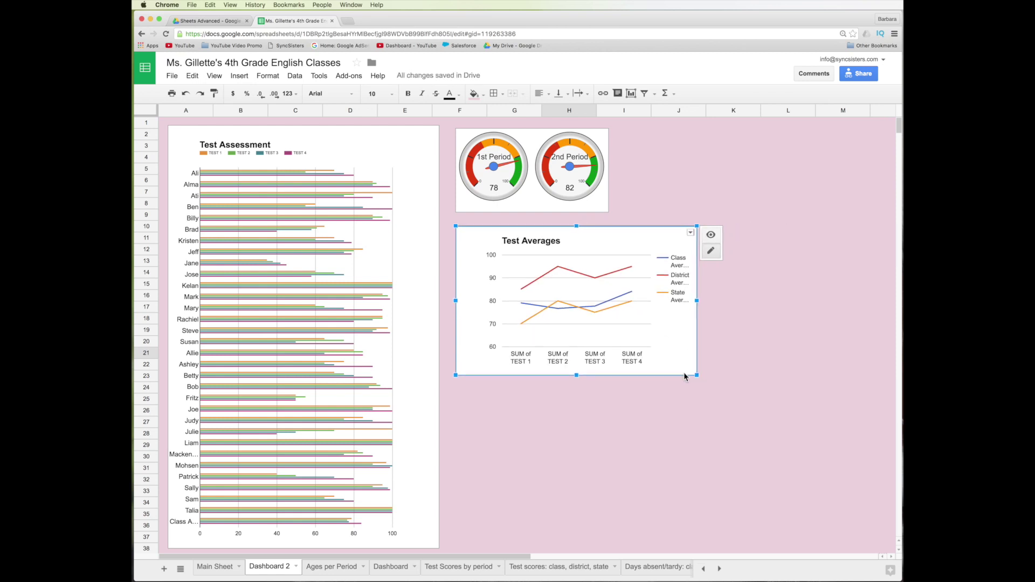
drag(688, 298, 740, 298)
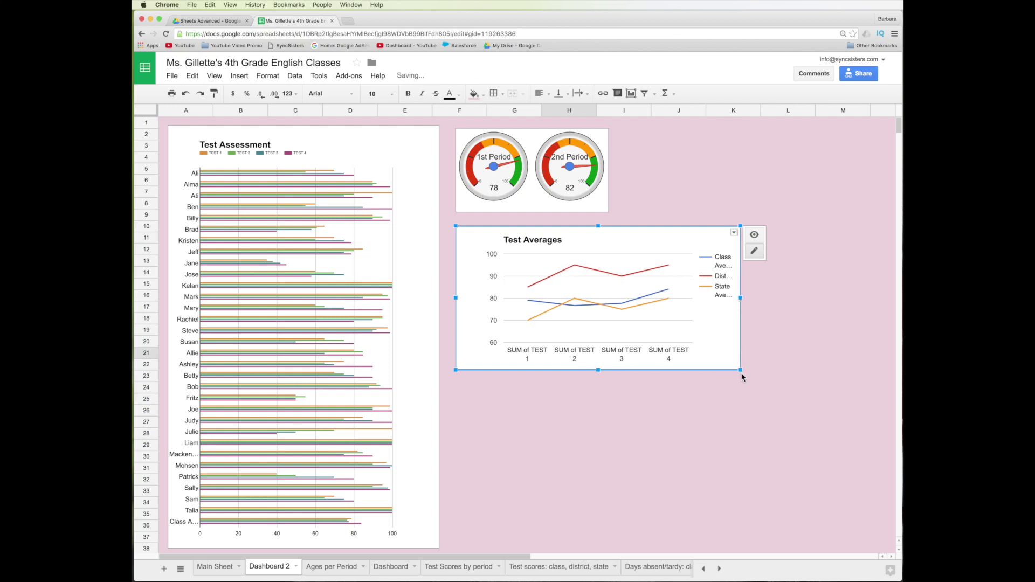
drag(741, 371, 749, 406)
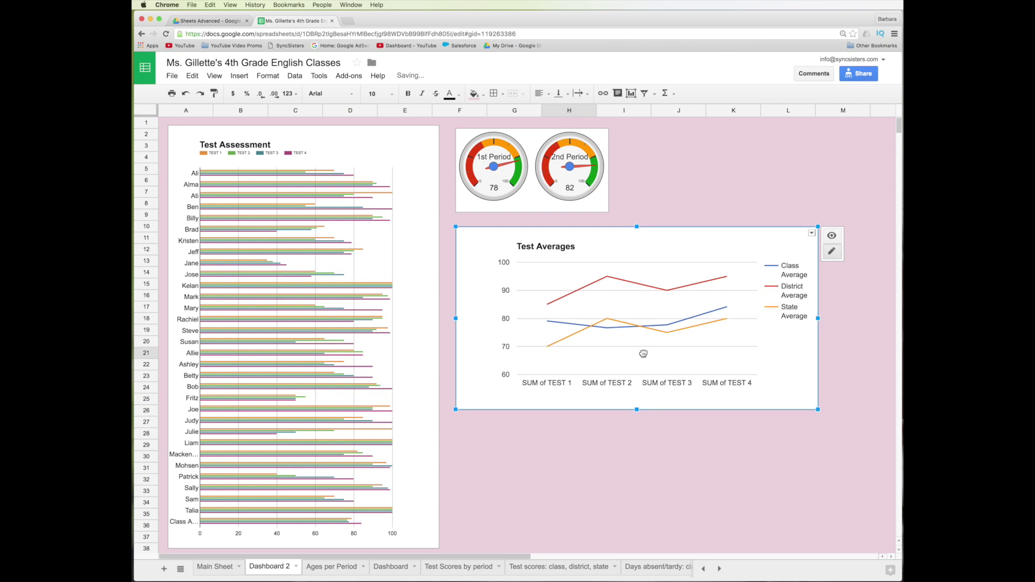
drag(643, 352, 645, 347)
click(681, 434)
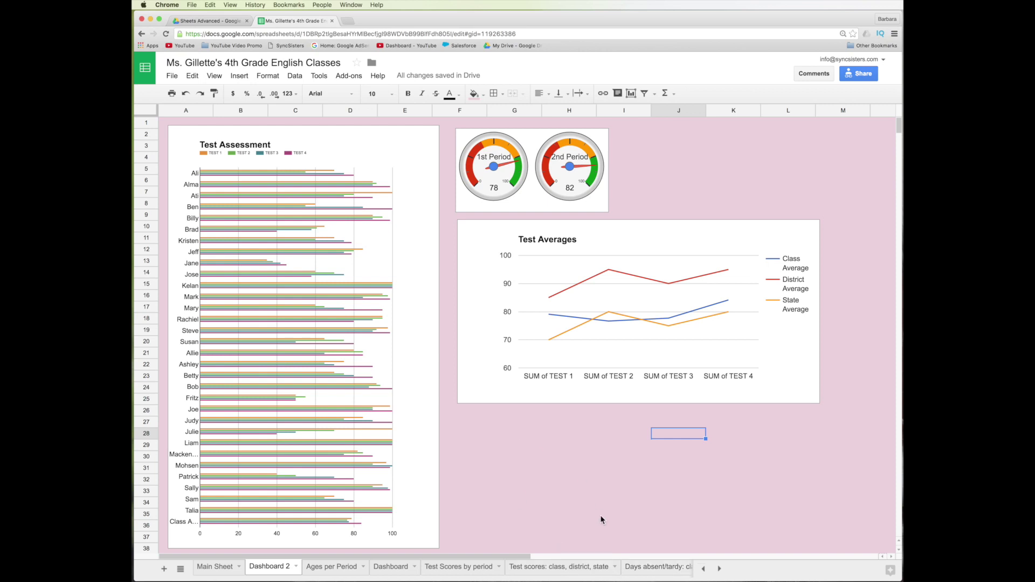
click(392, 568)
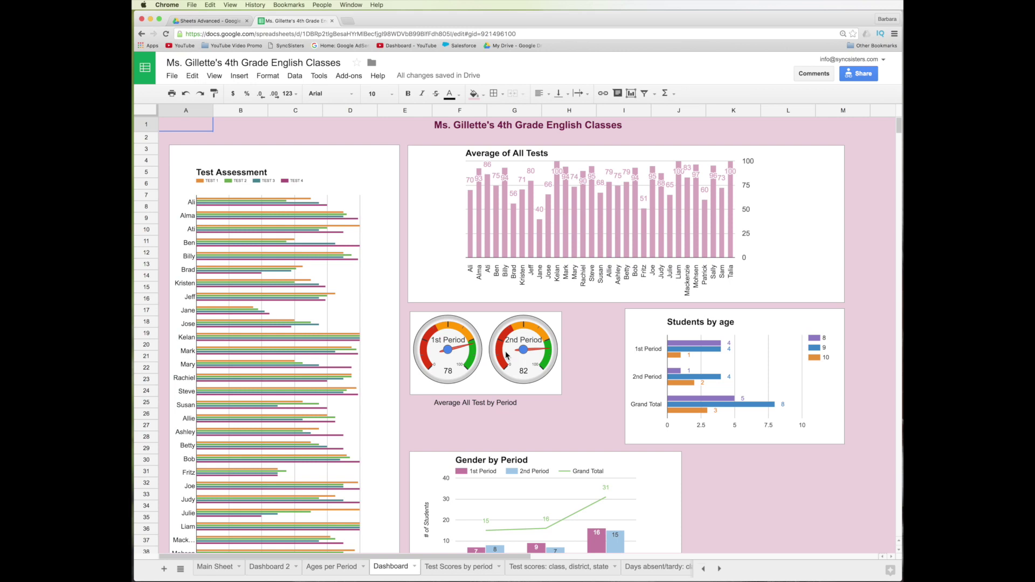
key(super+minus)
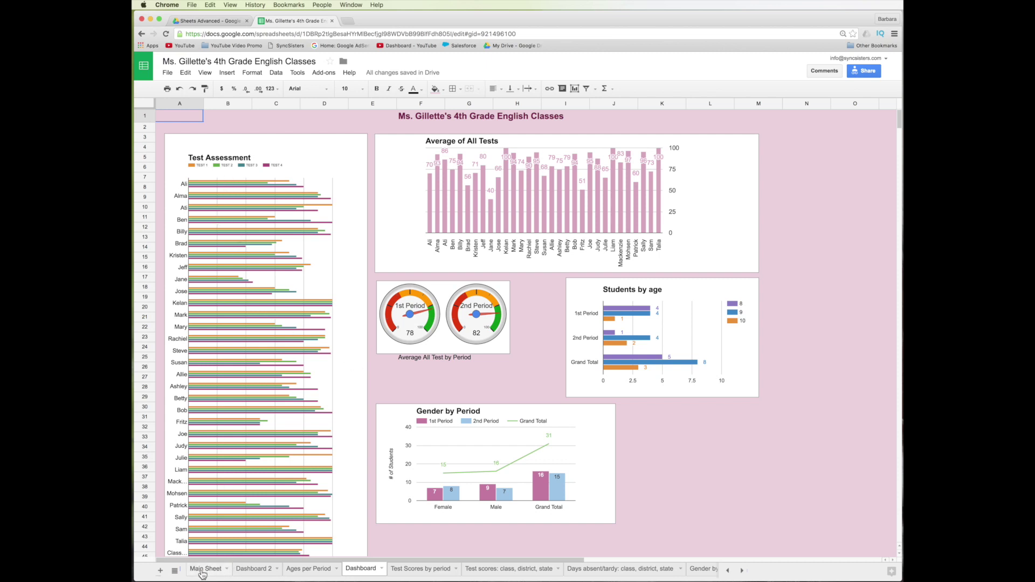
Filter Main Sheet's STUDENT column to a single student, then view that student's Dashboard 2 charts.
click(203, 571)
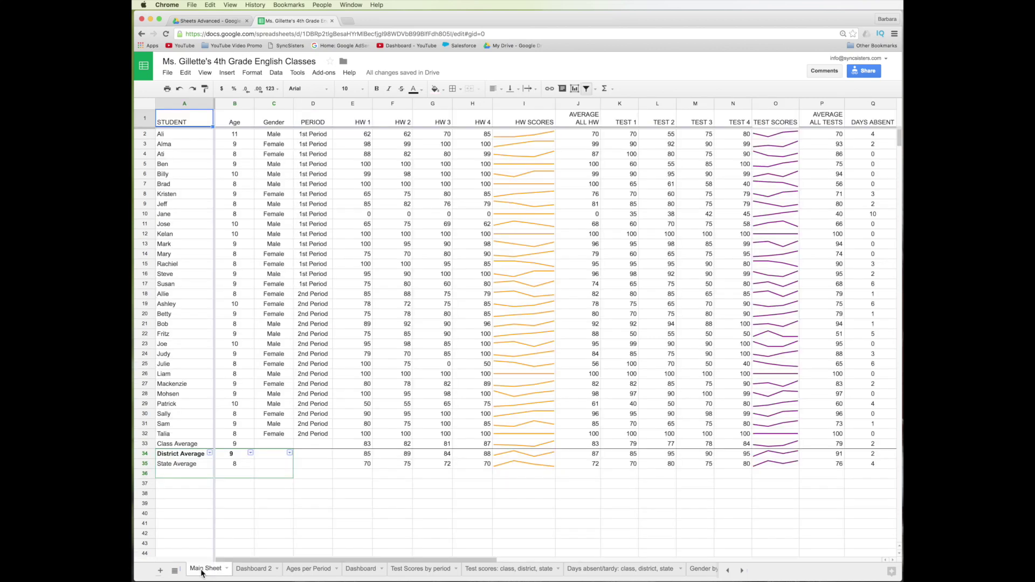
click(585, 90)
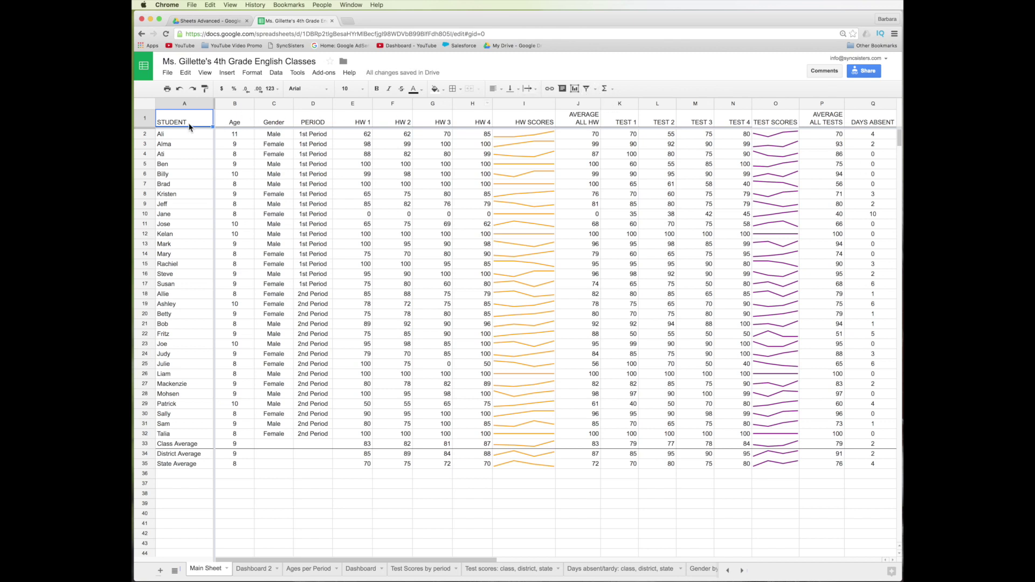
click(143, 116)
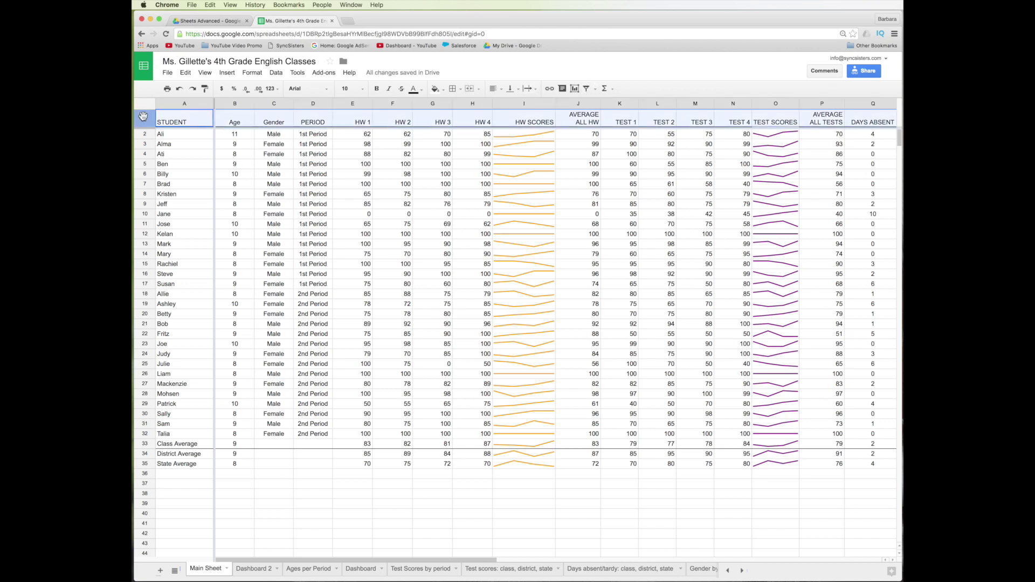
click(588, 90)
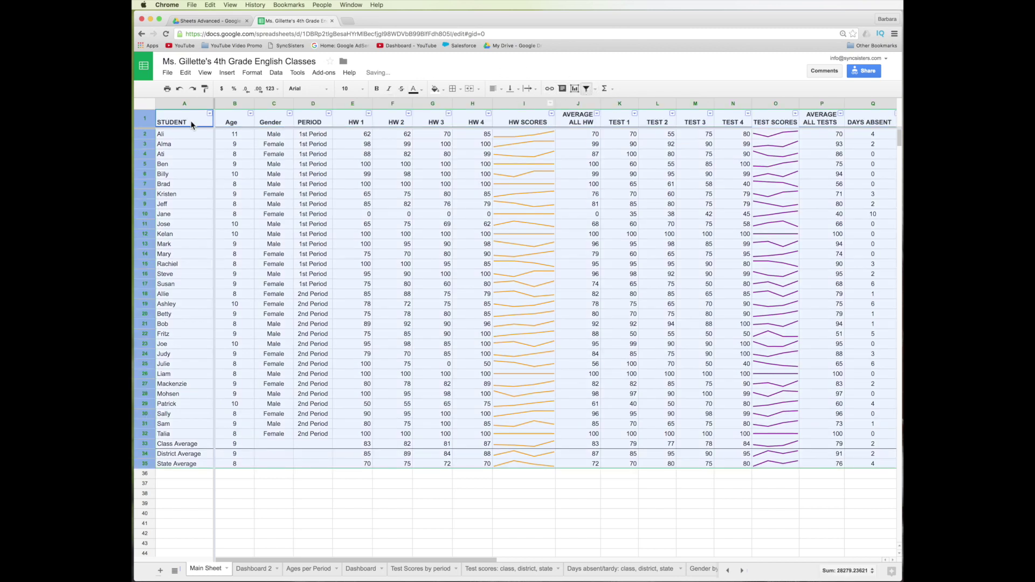
click(210, 113)
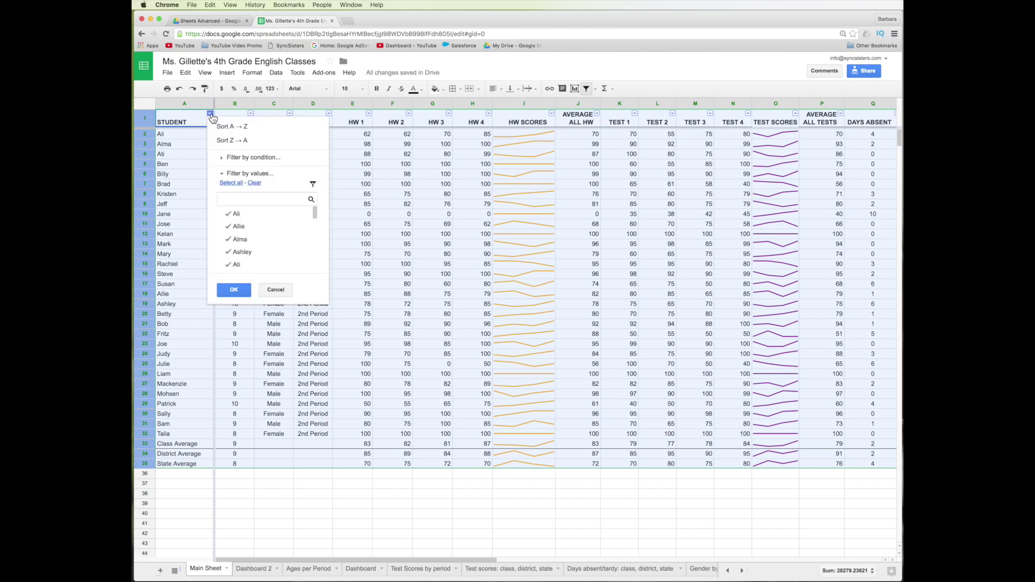
click(255, 182)
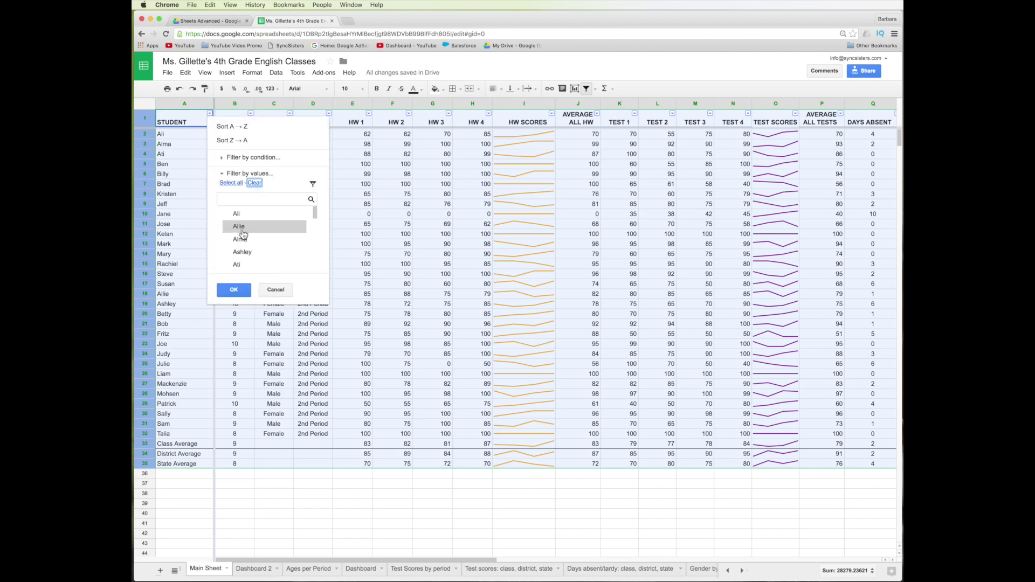
click(237, 227)
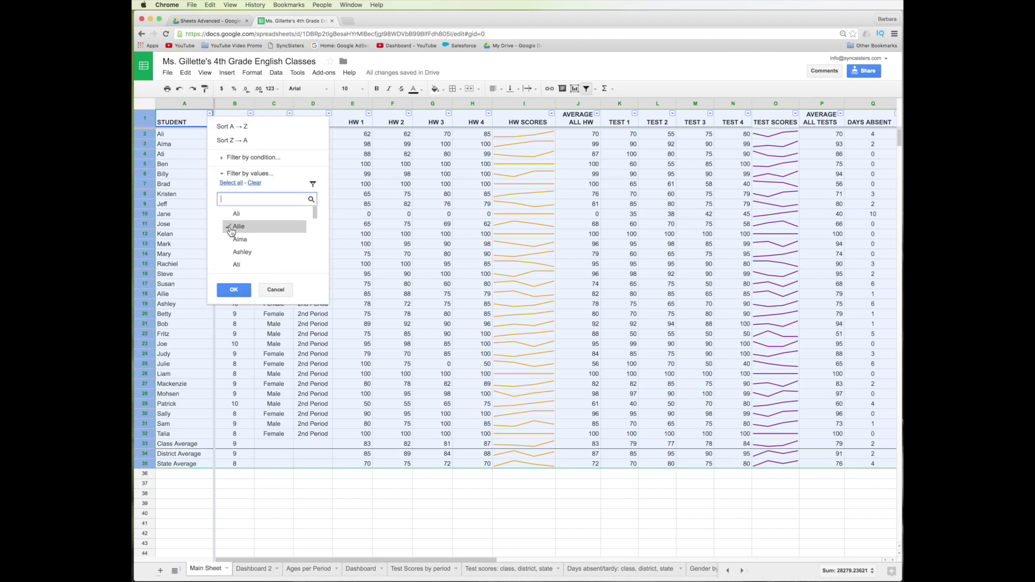
click(232, 290)
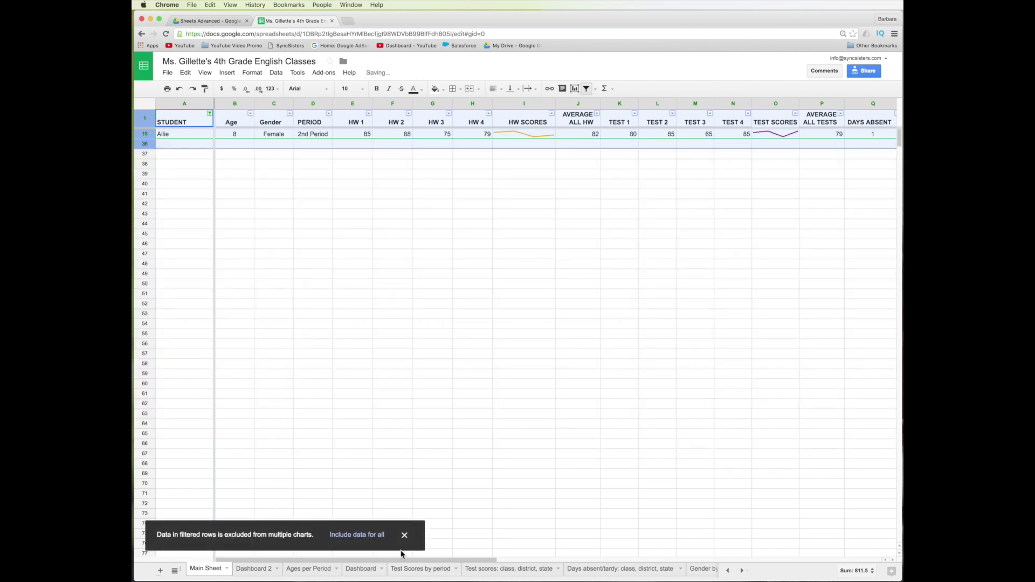
click(258, 572)
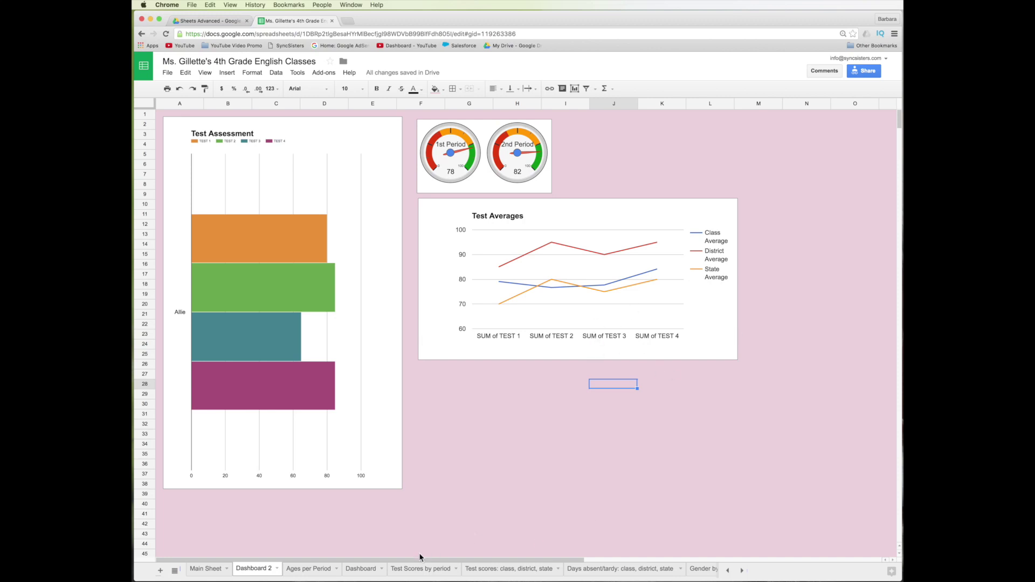
Switch to the Dashboard sheet and open the spreadsheet's sharing options.
click(361, 570)
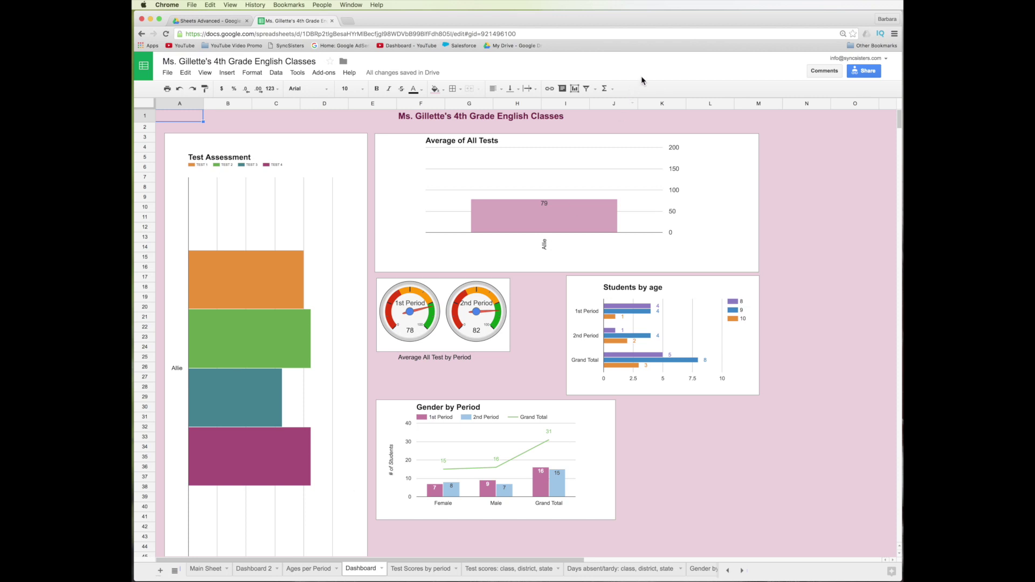
click(867, 72)
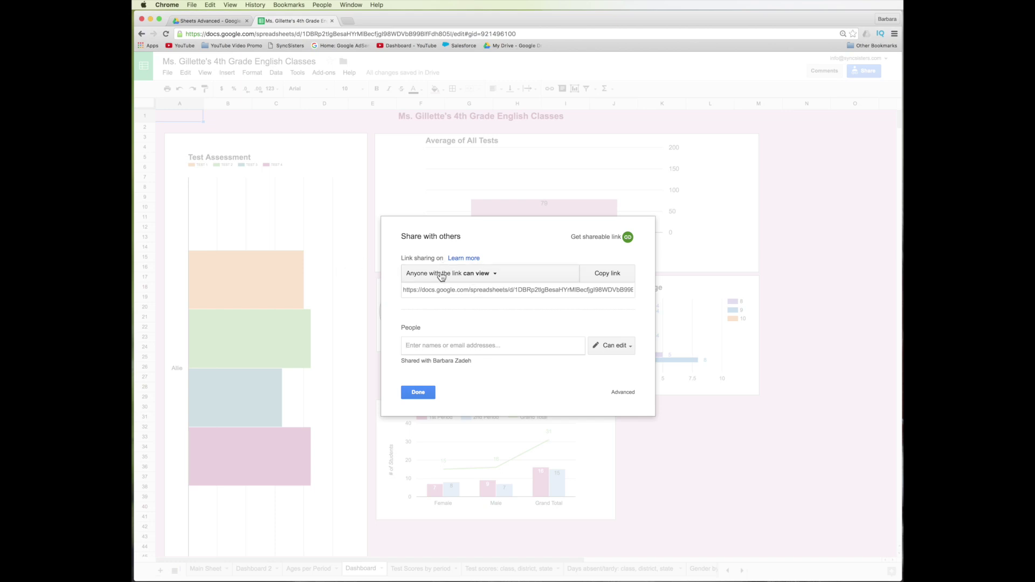
Keep link access at 'Anyone with the link can view' and copy the shareable link.
click(483, 274)
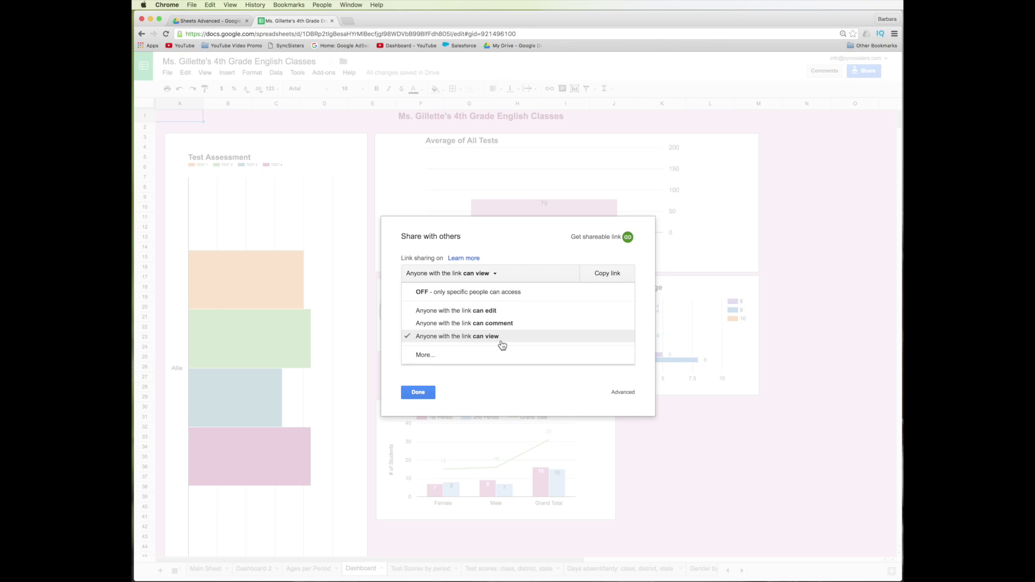
click(507, 236)
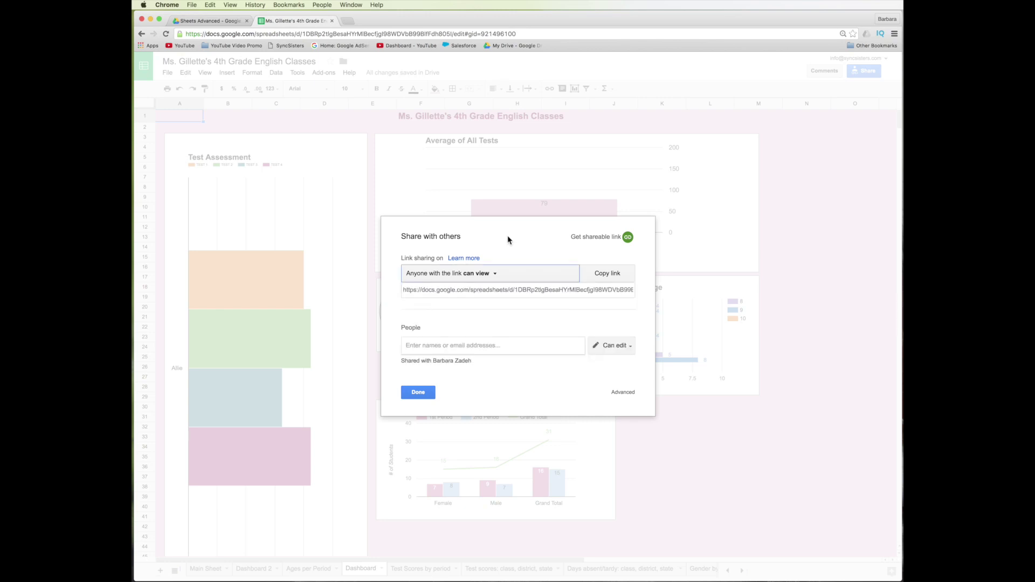
click(609, 273)
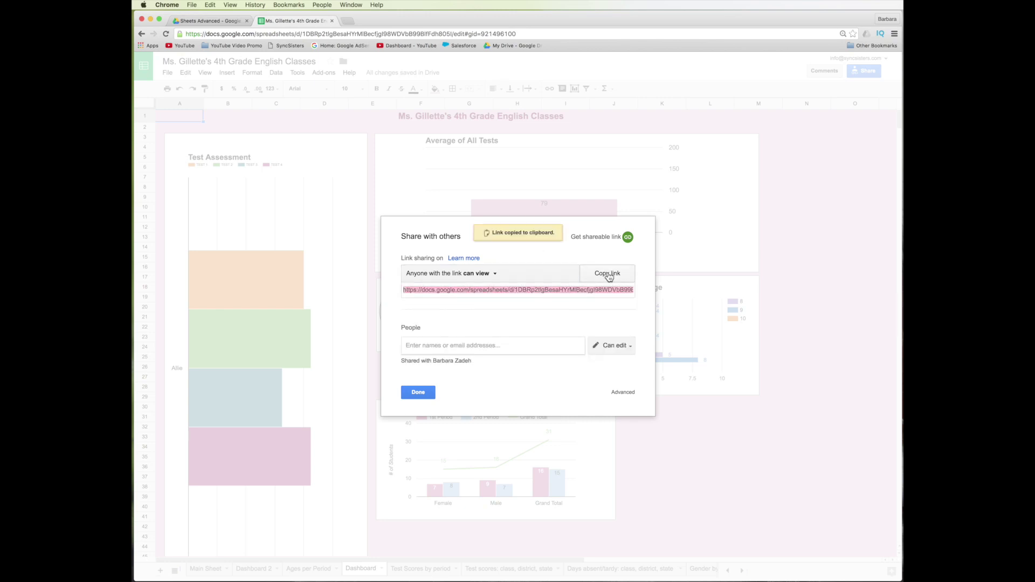
Set the permission for invited people to Can view and bring up the full sharing settings.
click(620, 347)
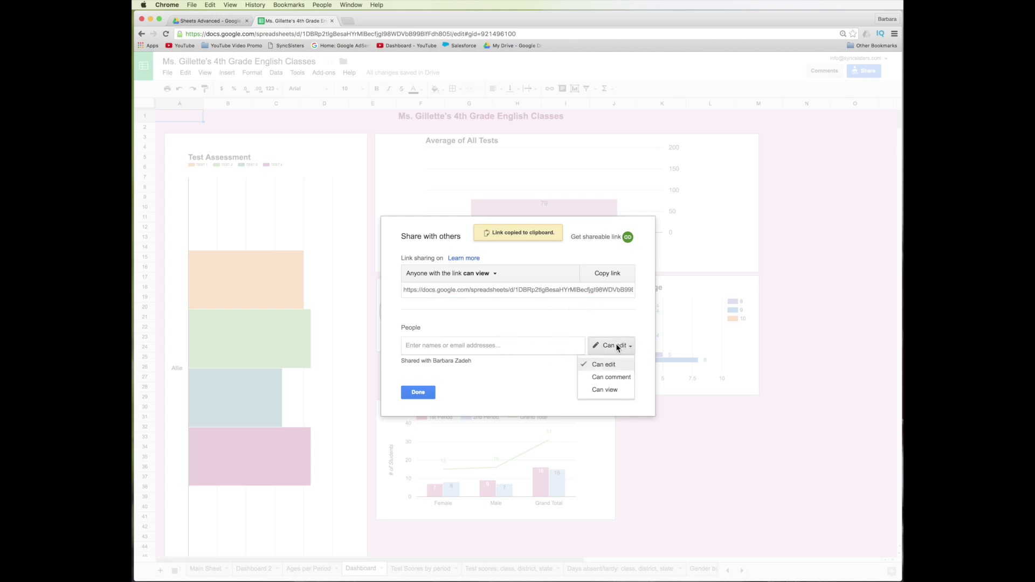
click(614, 390)
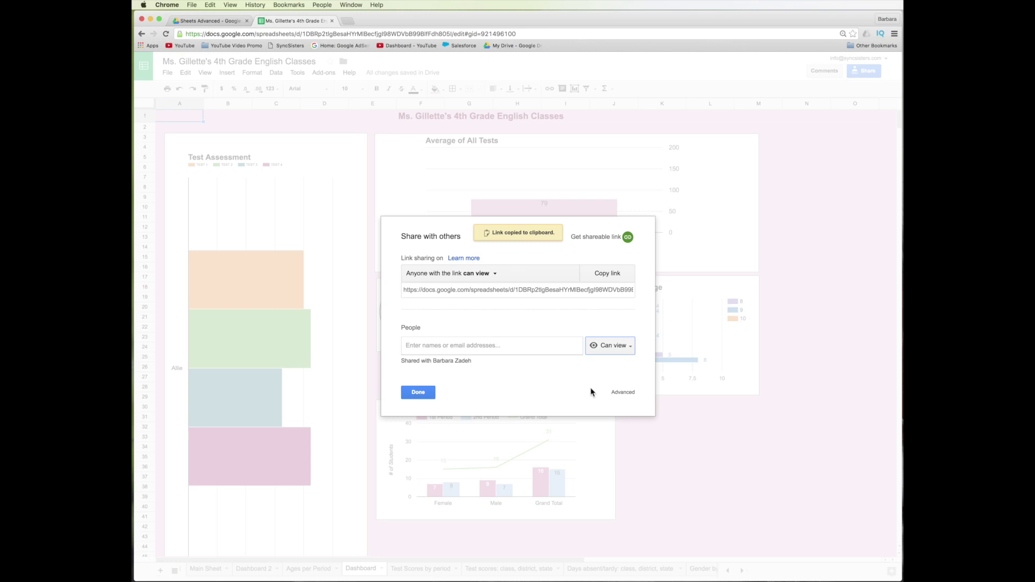
click(624, 393)
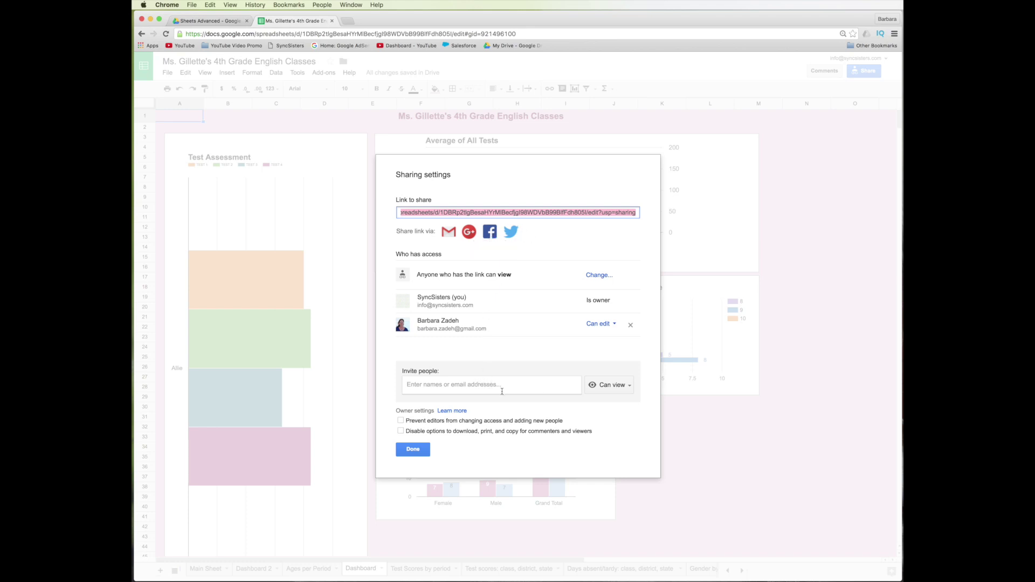
Review the Sharing settings and close them with Done.
click(413, 449)
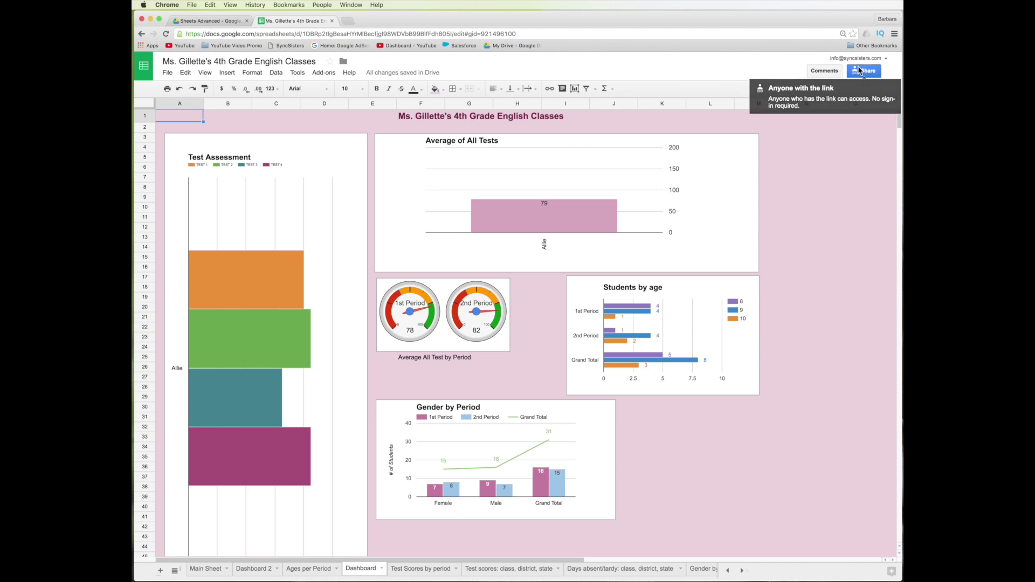
Through File > Publish to the web, publish just the Dashboard sheet as a Web page and select its link.
click(167, 73)
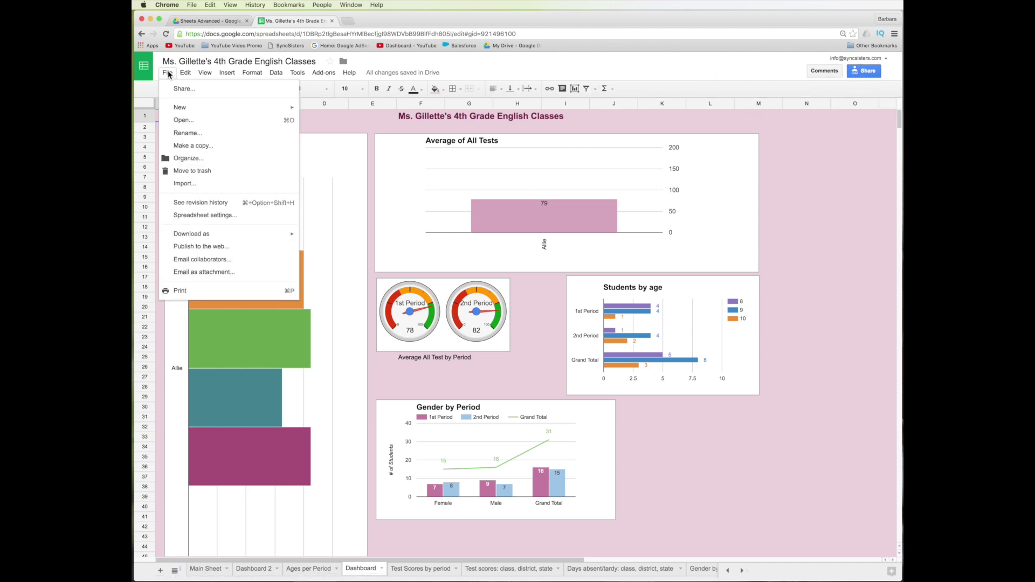
click(220, 247)
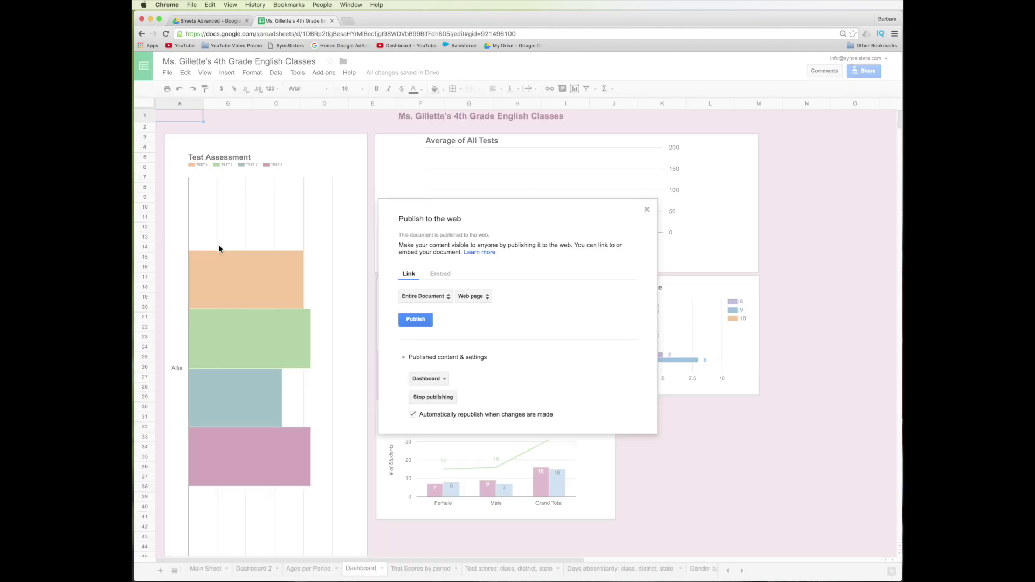
click(415, 297)
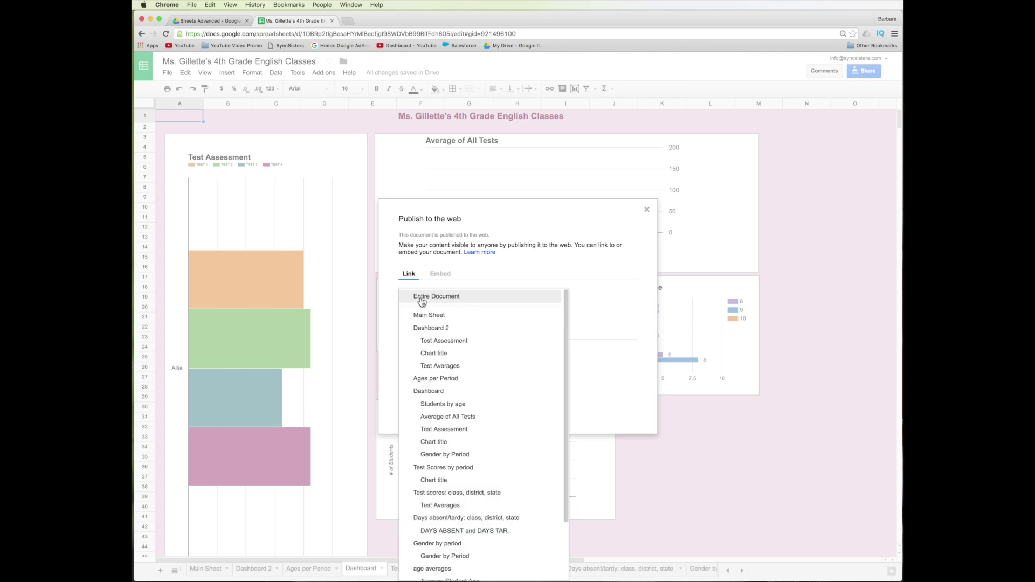
click(444, 392)
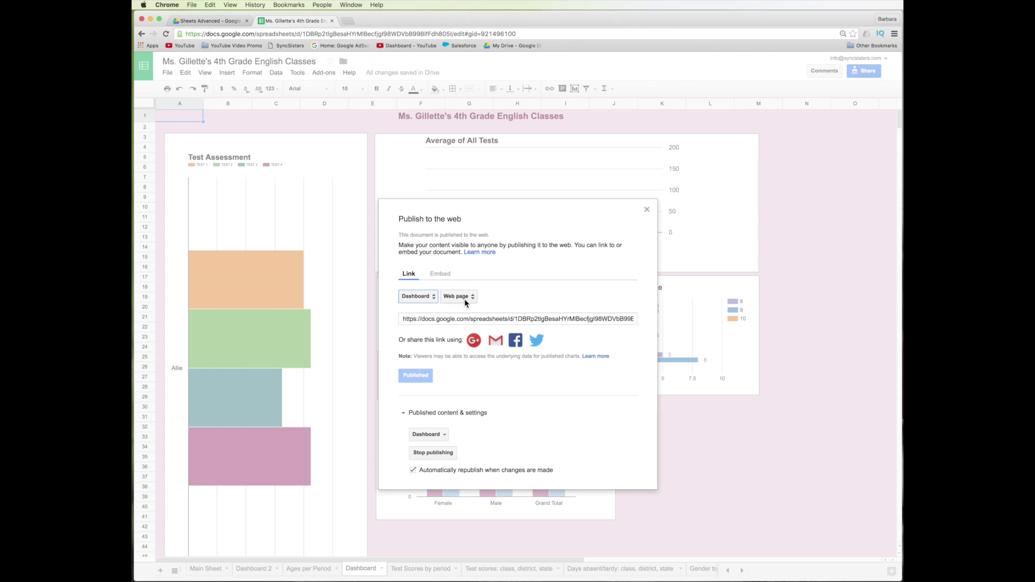
click(447, 318)
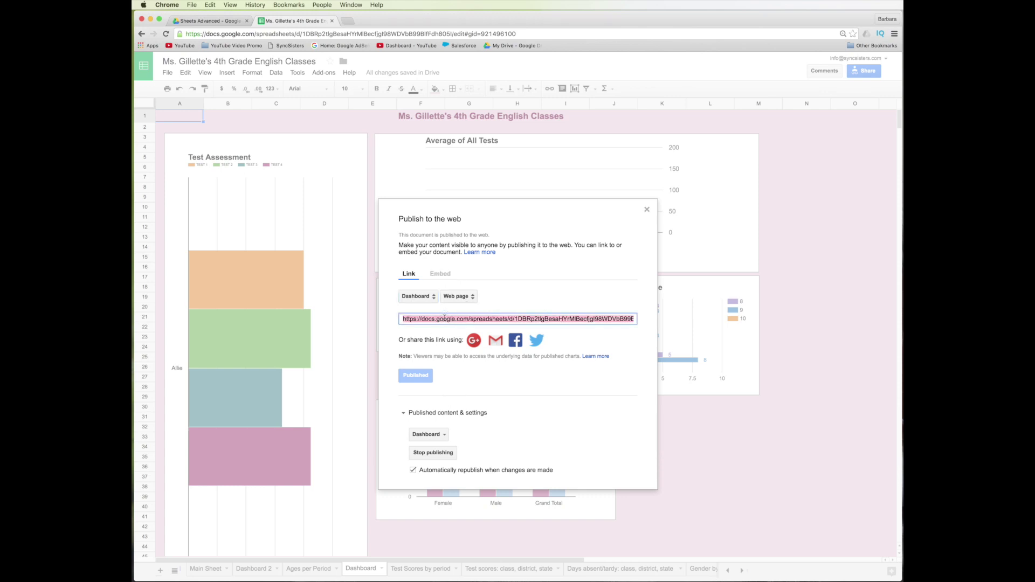
Copy the Dashboard sheet's embed code with Cmd+C, switch back to Link, and close the publish dialog.
click(440, 273)
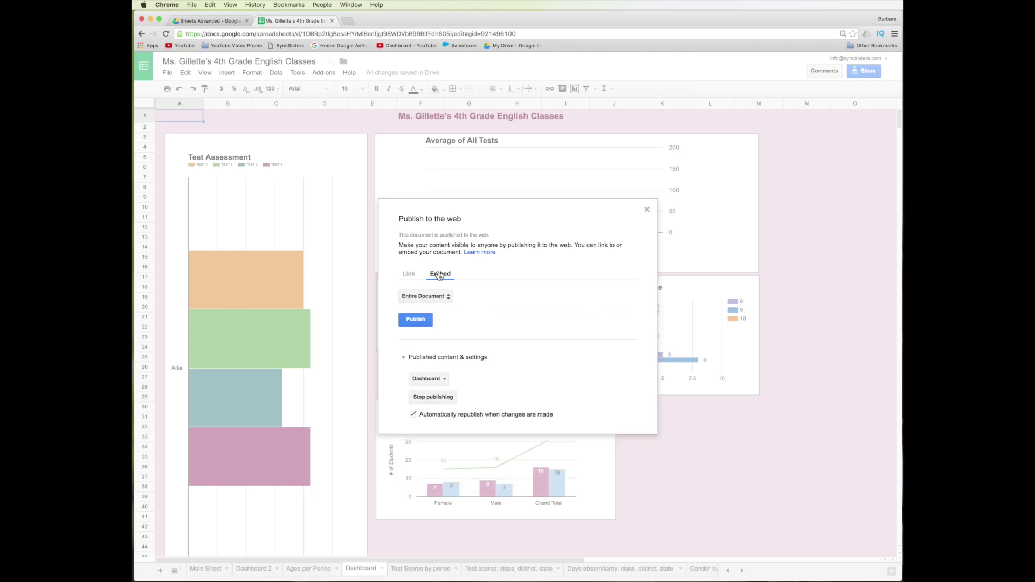
click(438, 297)
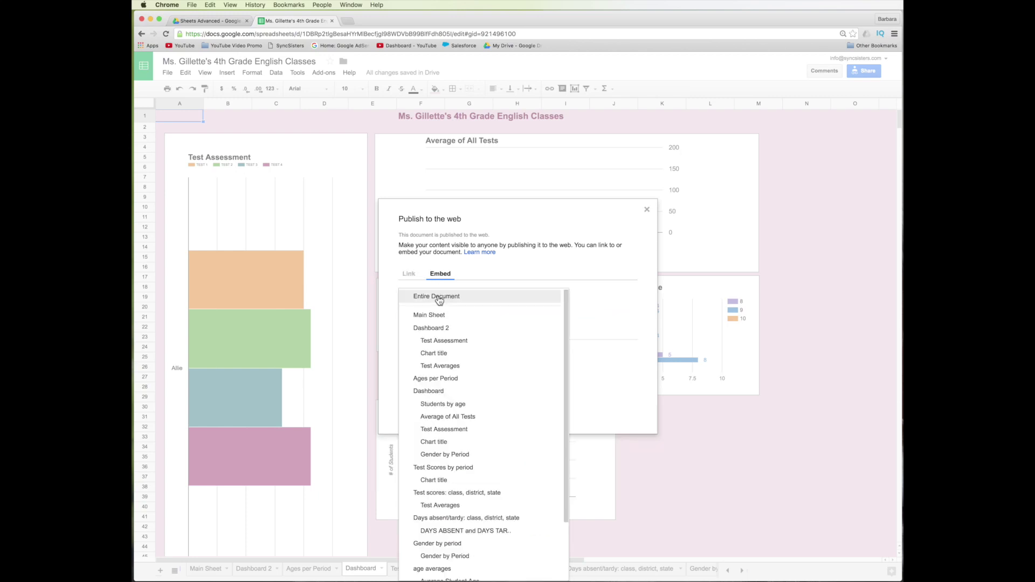
click(438, 391)
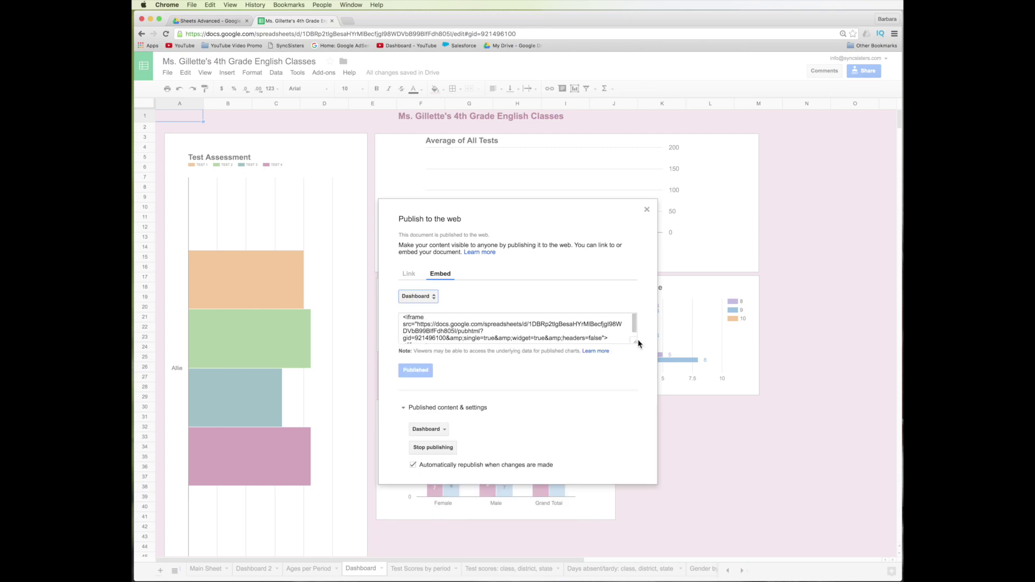
drag(635, 342, 632, 402)
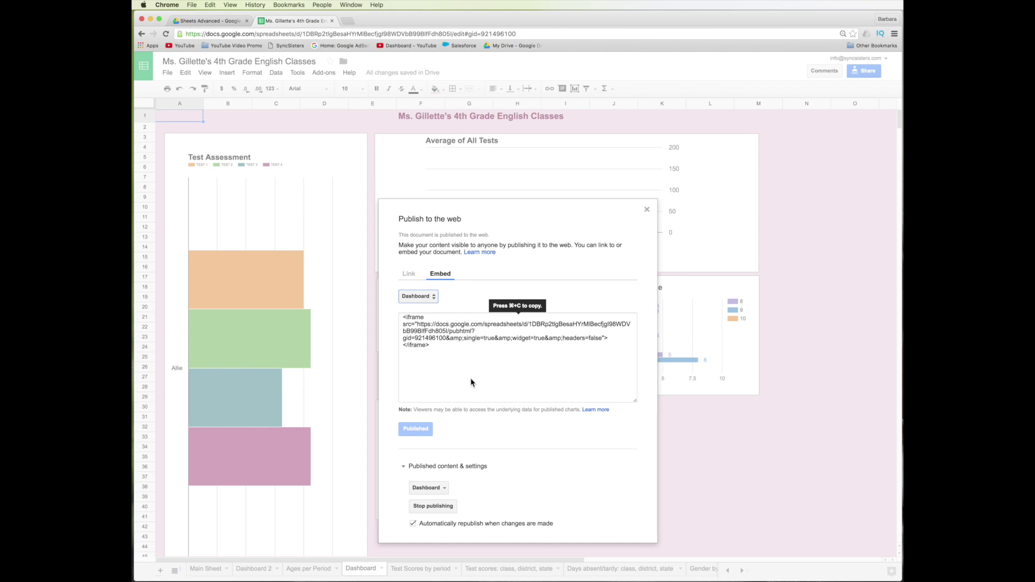
key(super+c)
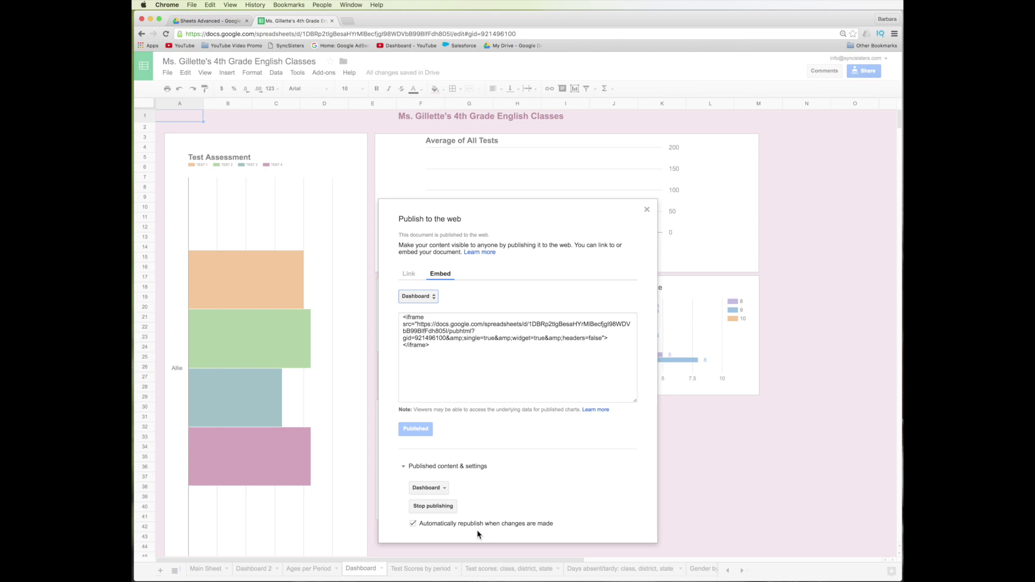
click(408, 274)
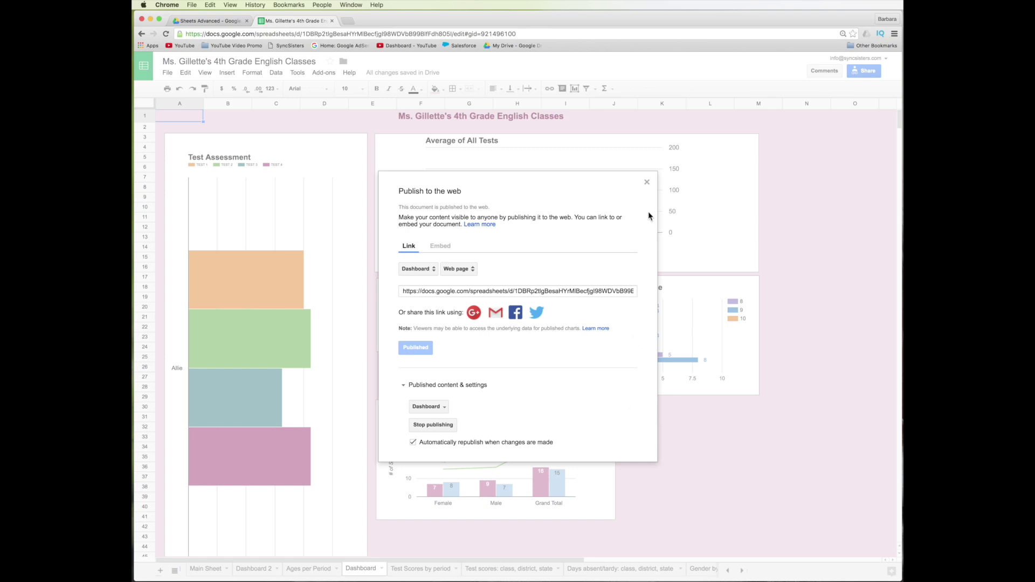
click(647, 182)
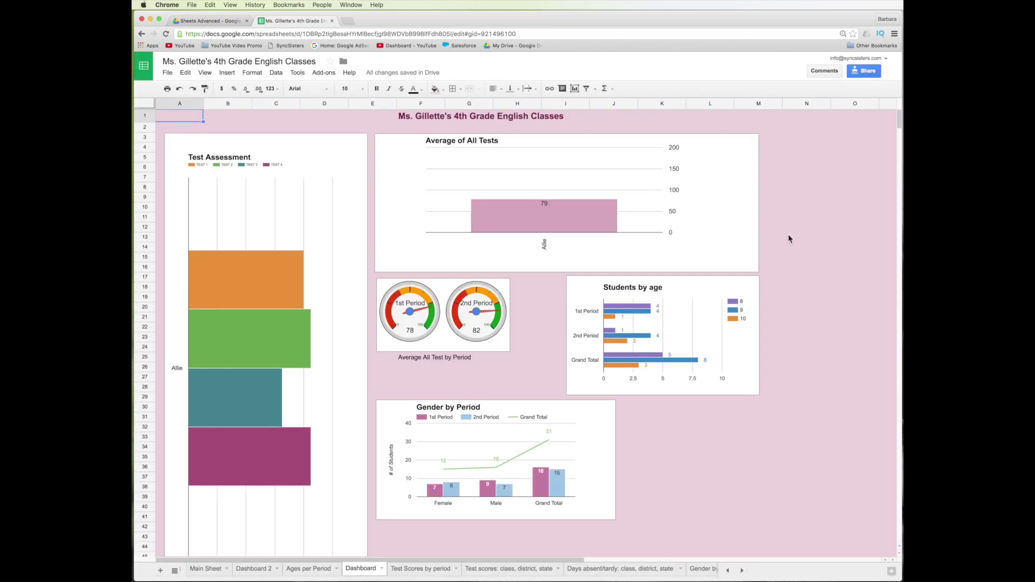